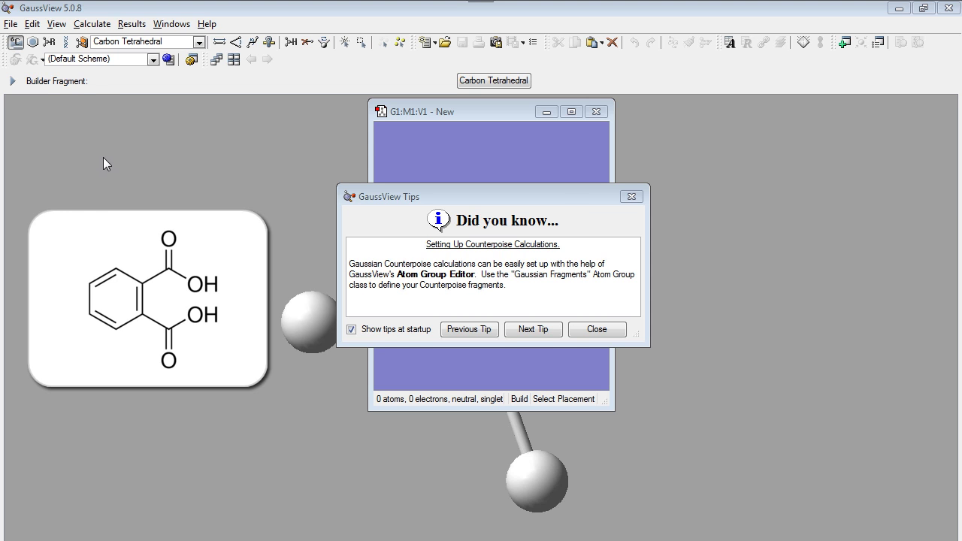
- Close the GaussView Tips dialog to reveal the empty new molecule window
left_click(566, 200)
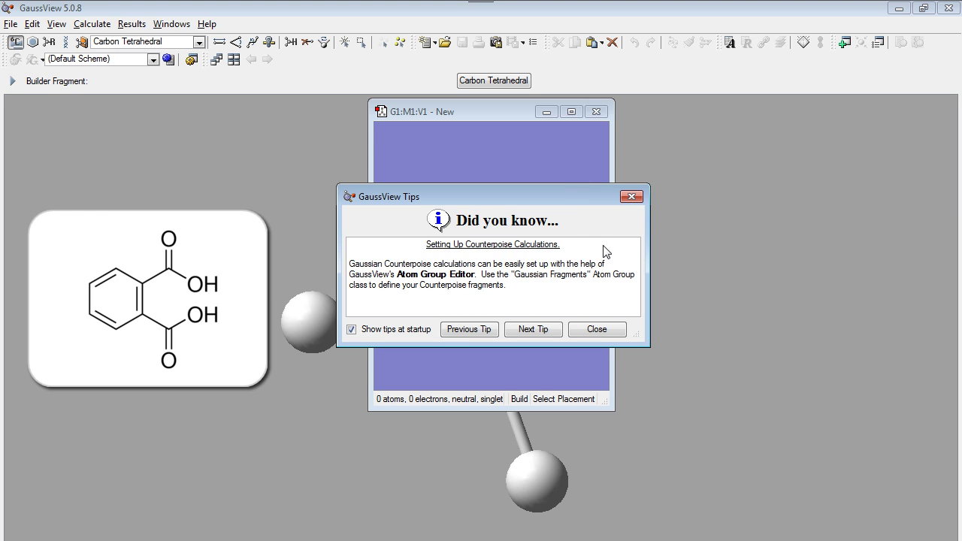
left_click(597, 330)
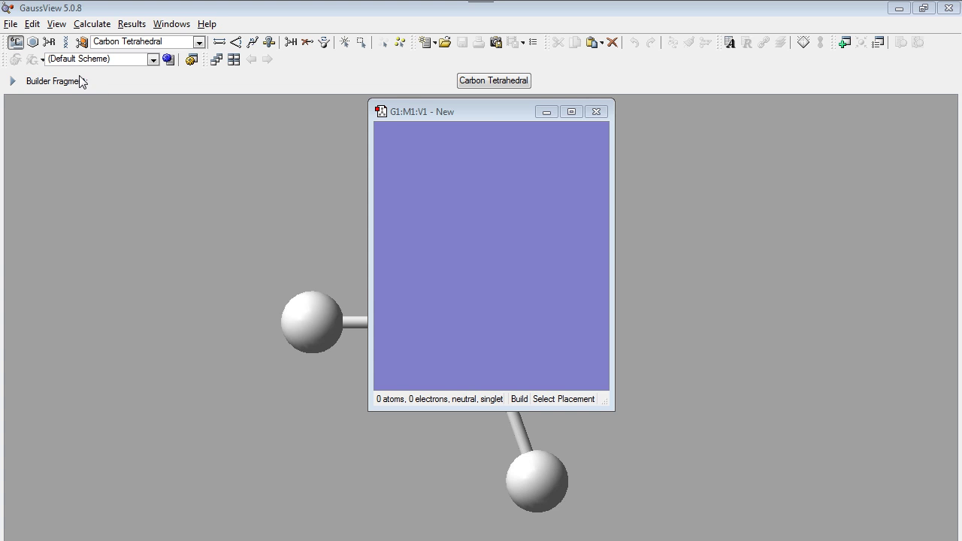
- Place a benzene ring fragment in the new molecule window and shift it left
left_click(32, 42)
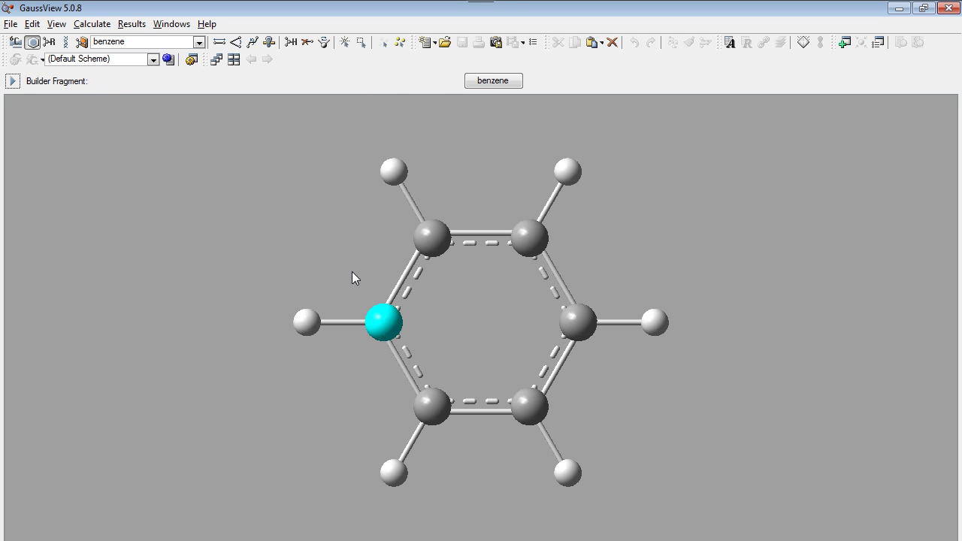
key("alt+Tab")
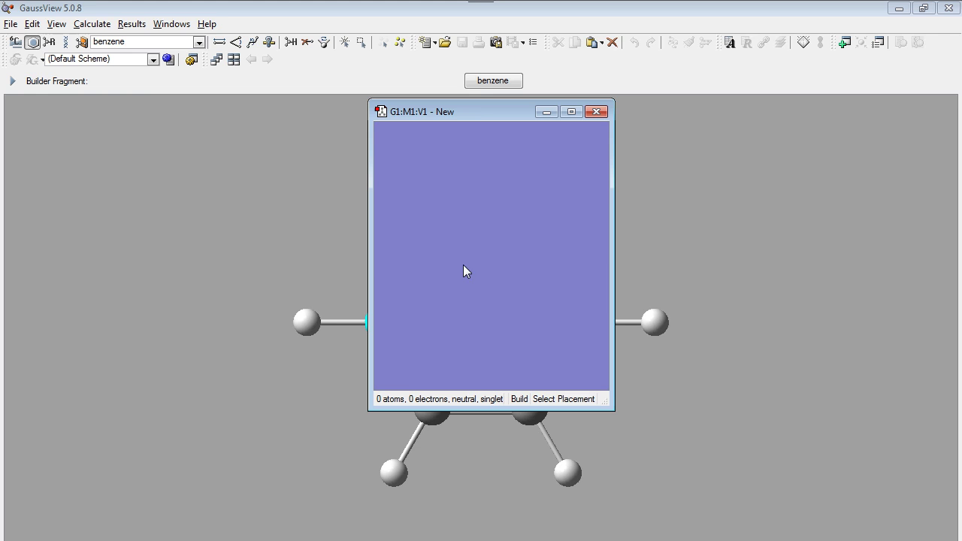
left_click(461, 268)
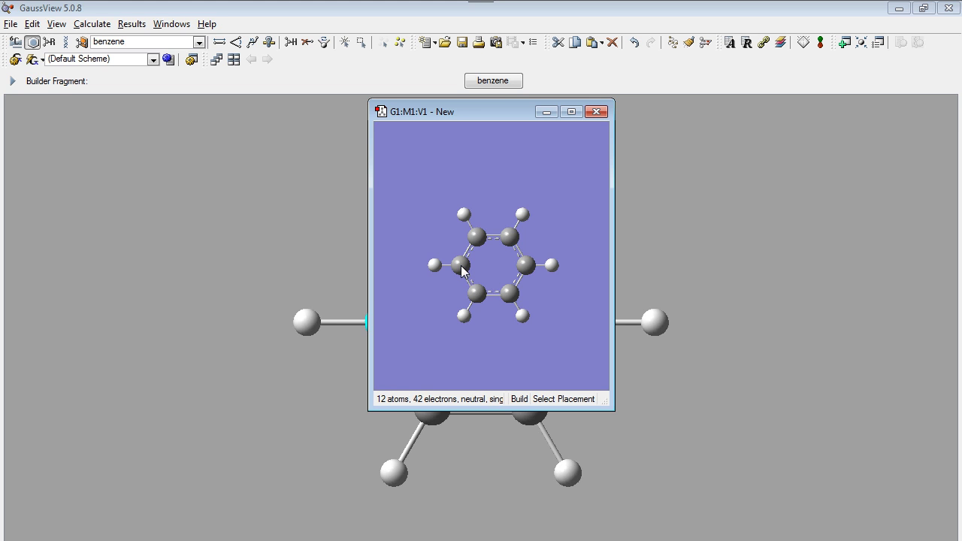
middle_click_drag(503, 264, 468, 262)
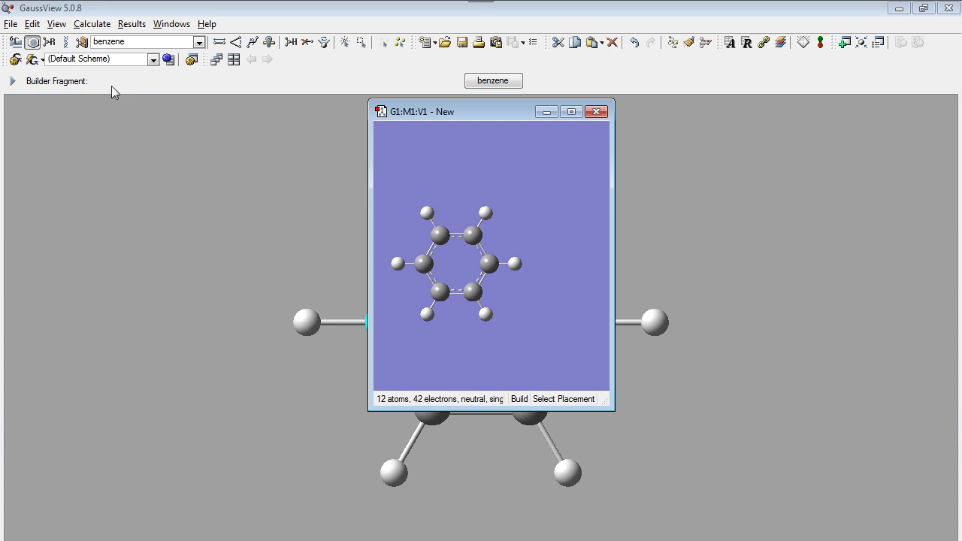
- Replace two adjacent ring hydrogens with trivalent double-bonded carbon (S-S-D) fragments
left_click(15, 43)
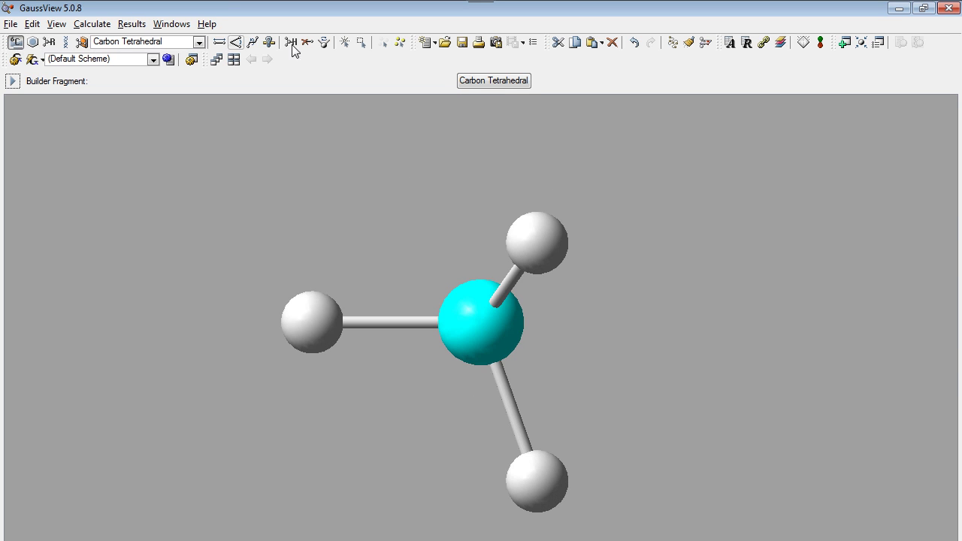
left_click(475, 83)
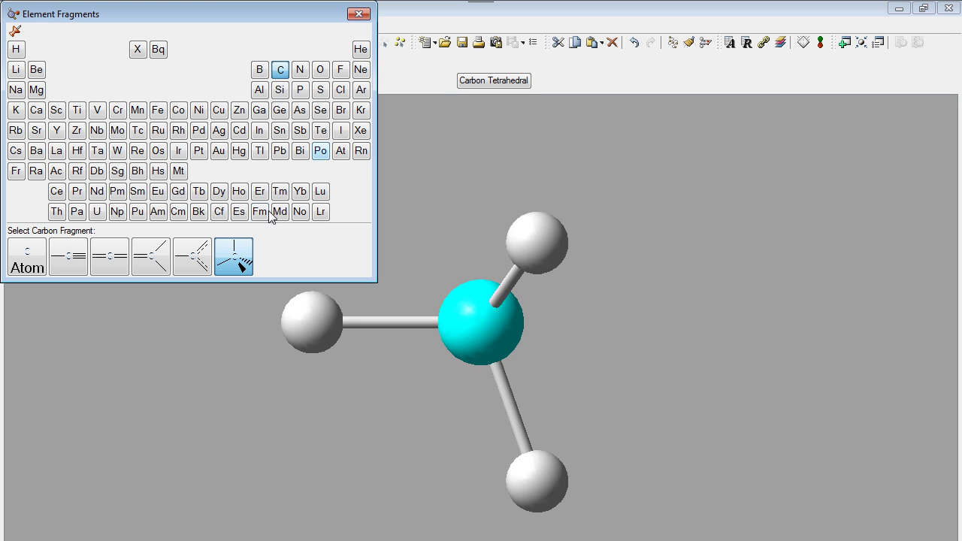
left_click(158, 262)
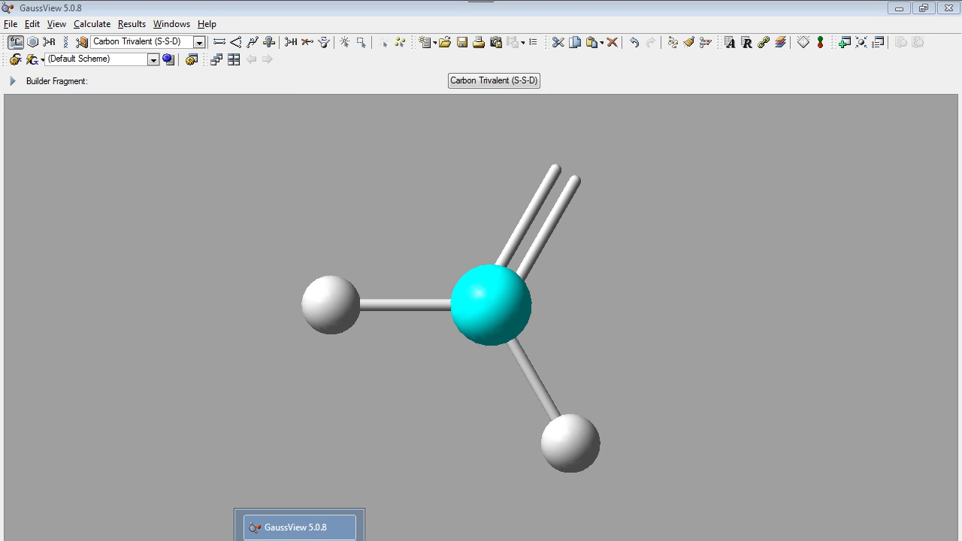
left_click(319, 530)
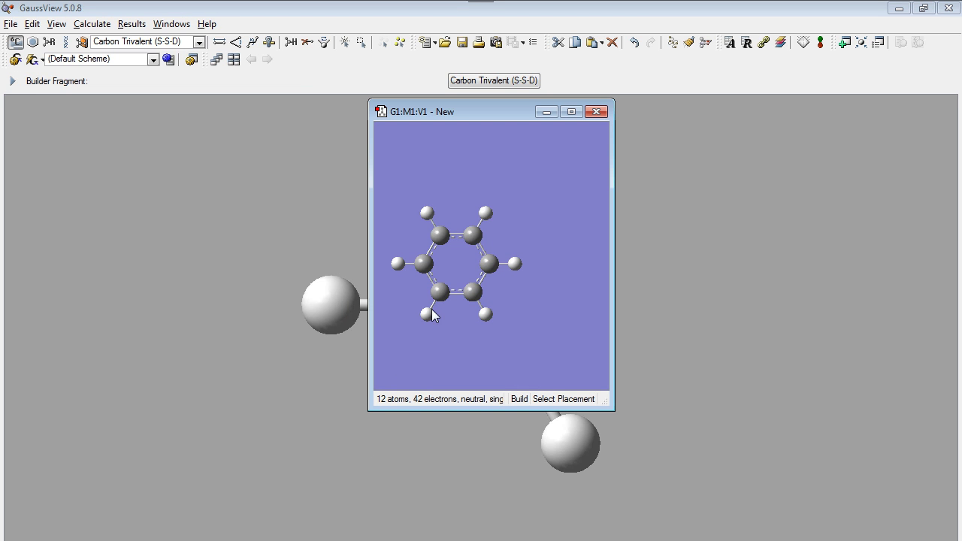
left_click(485, 212)
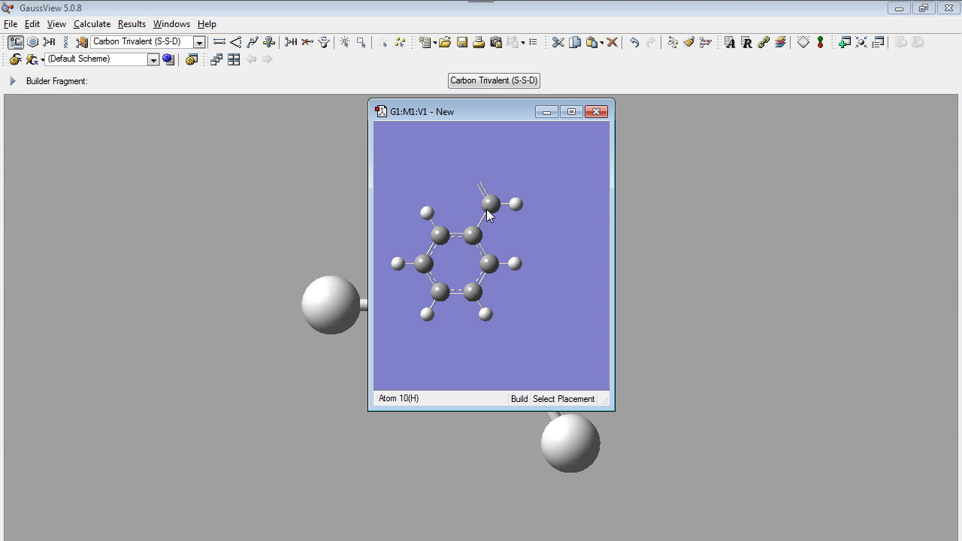
left_click(516, 266)
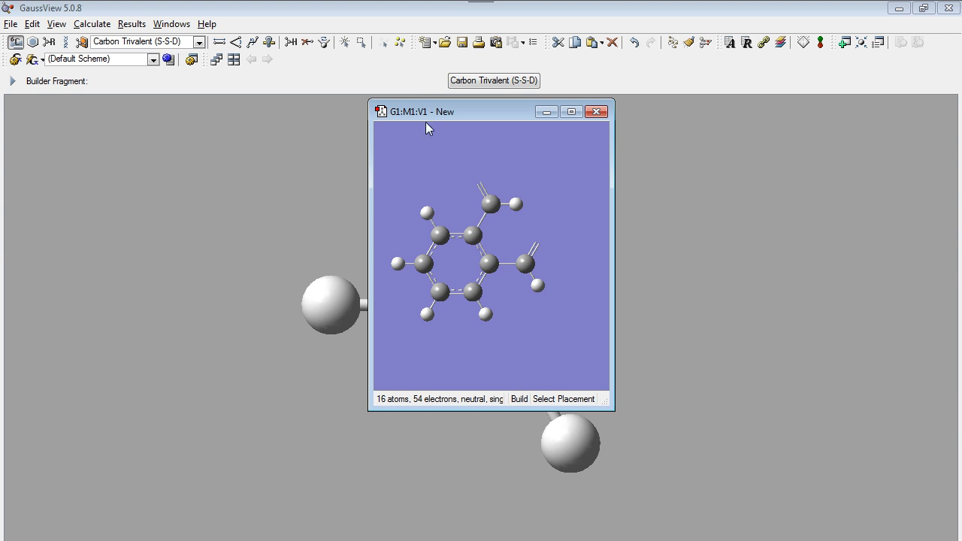
- Switch to Invert About Atom mode and rotate the molecule to view the new groups
left_click(324, 43)
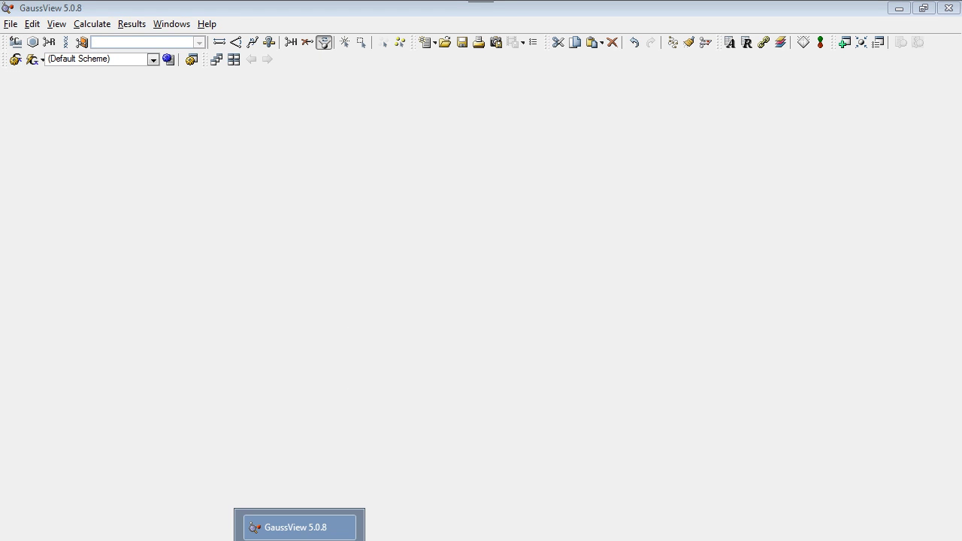
left_click(301, 540)
left_click(300, 527)
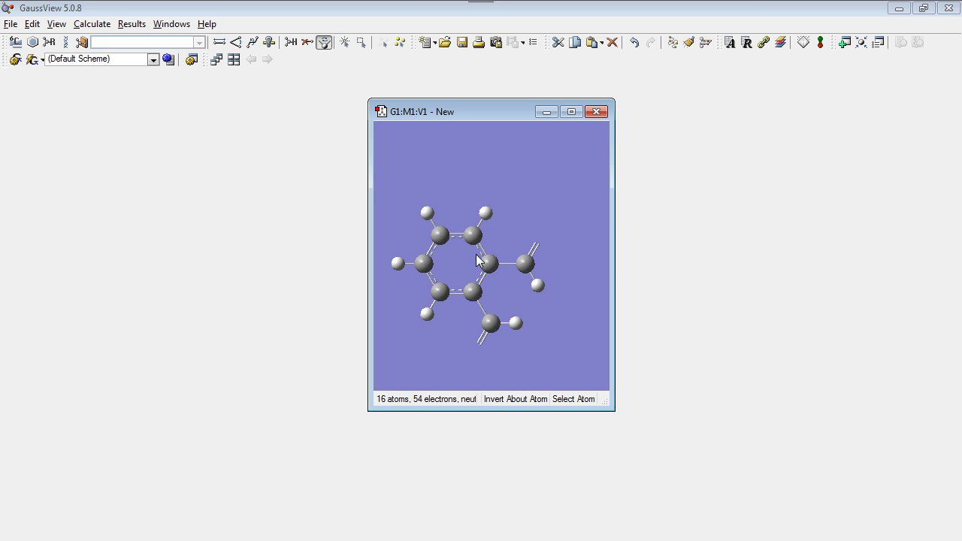
left_click_drag(478, 258, 506, 156)
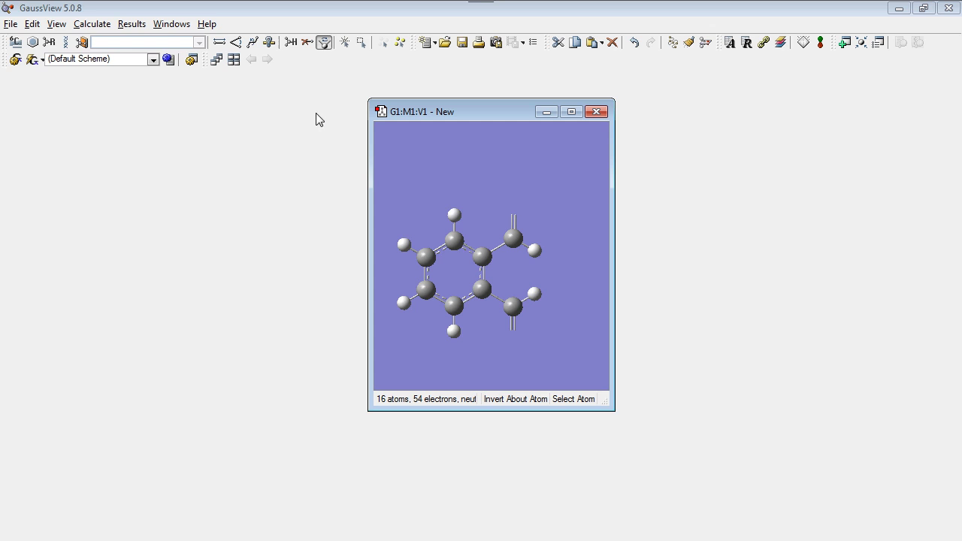
- Attach a double-bonded oxygen to each of the two side-chain carbons
left_click(20, 45)
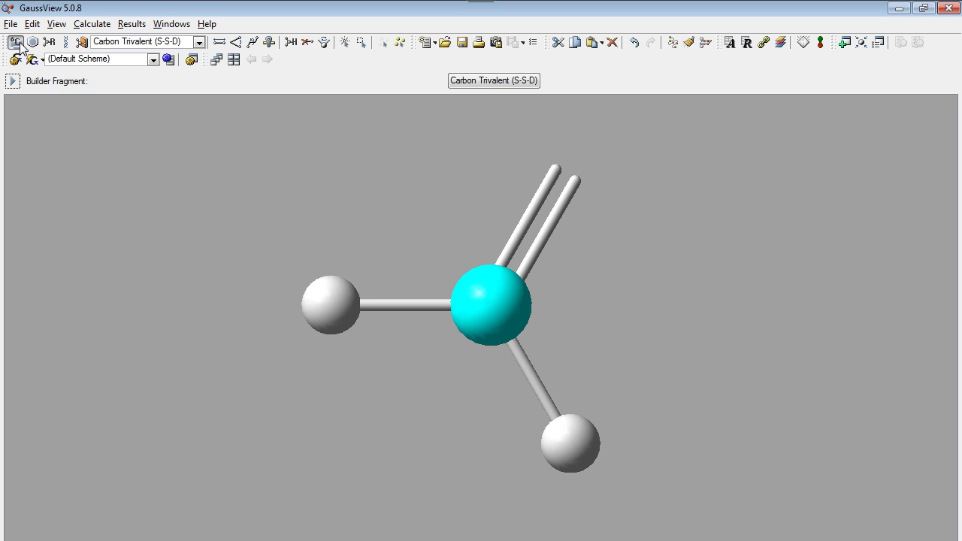
left_click(476, 83)
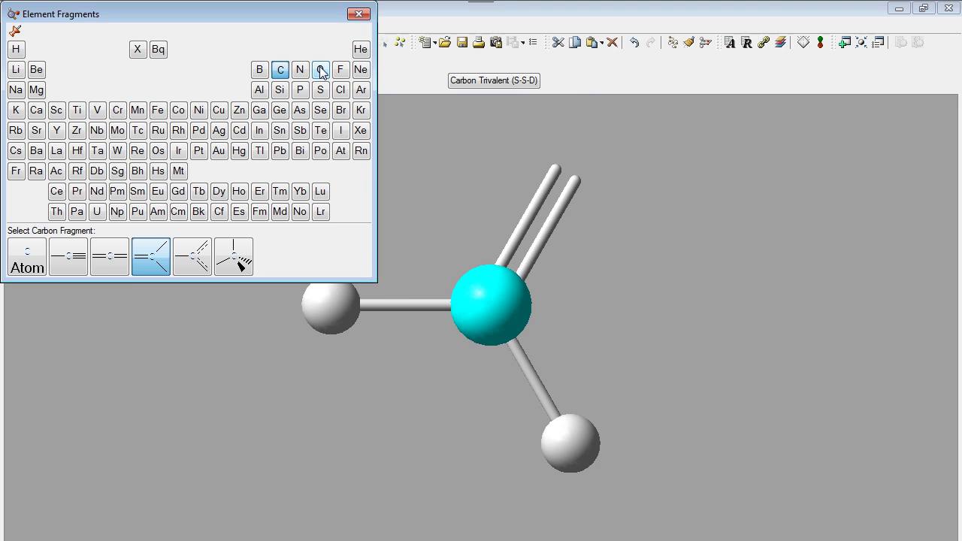
left_click(321, 70)
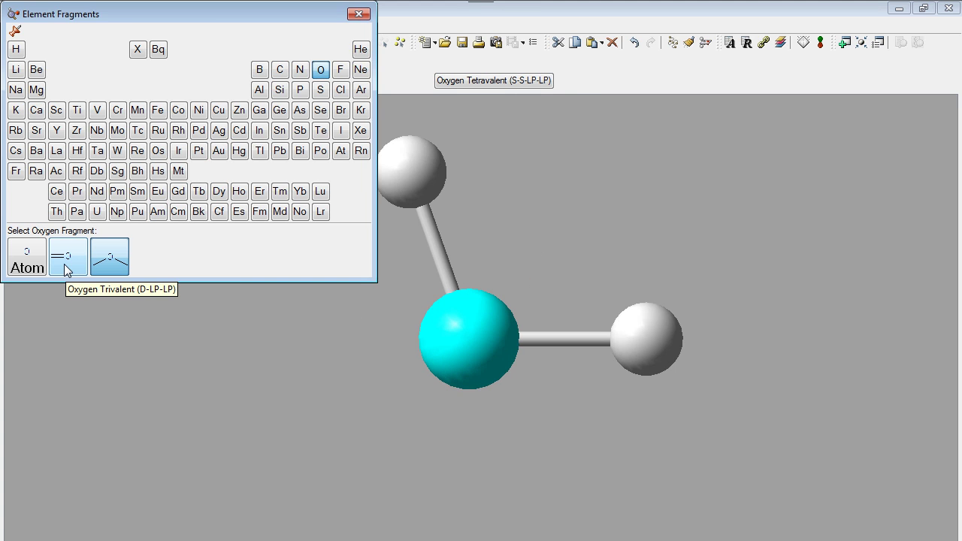
left_click(68, 269)
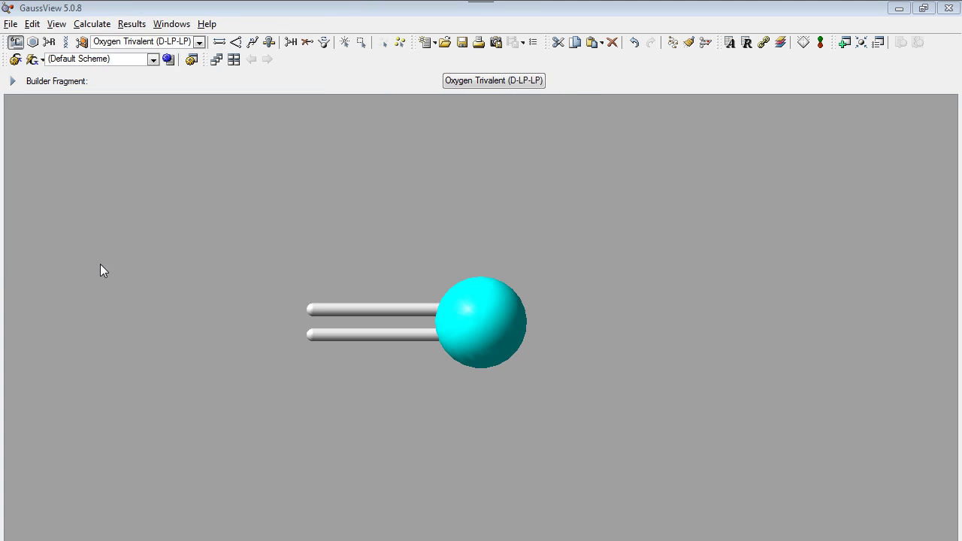
left_click(301, 526)
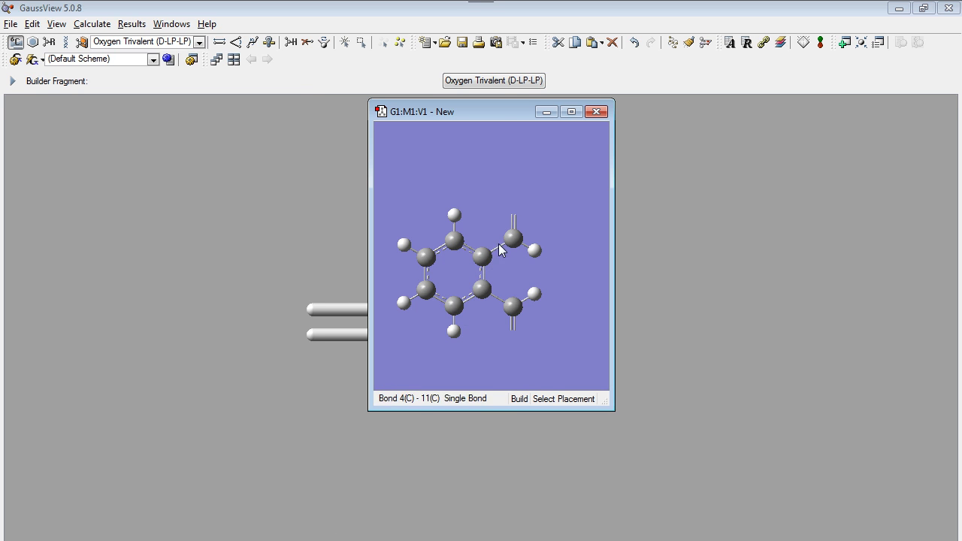
left_click(514, 216)
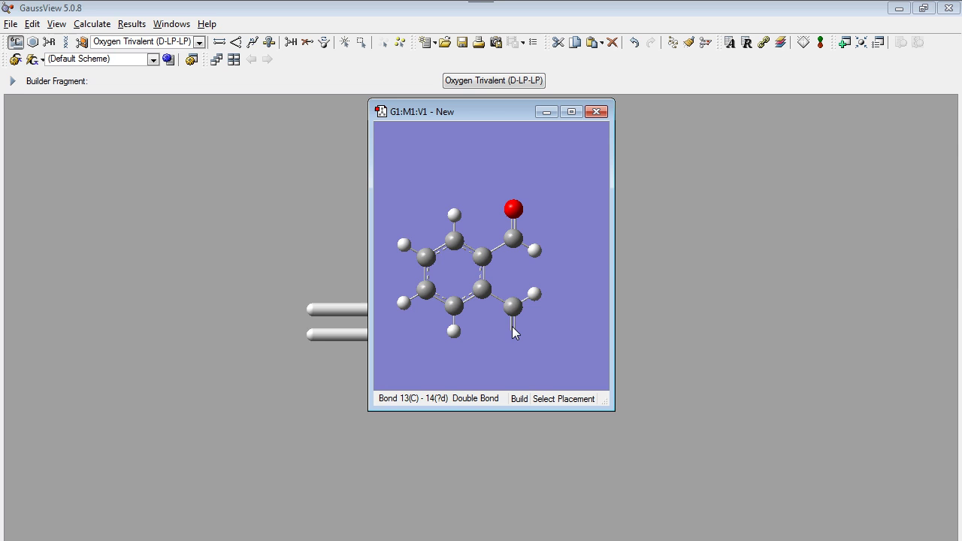
left_click(512, 328)
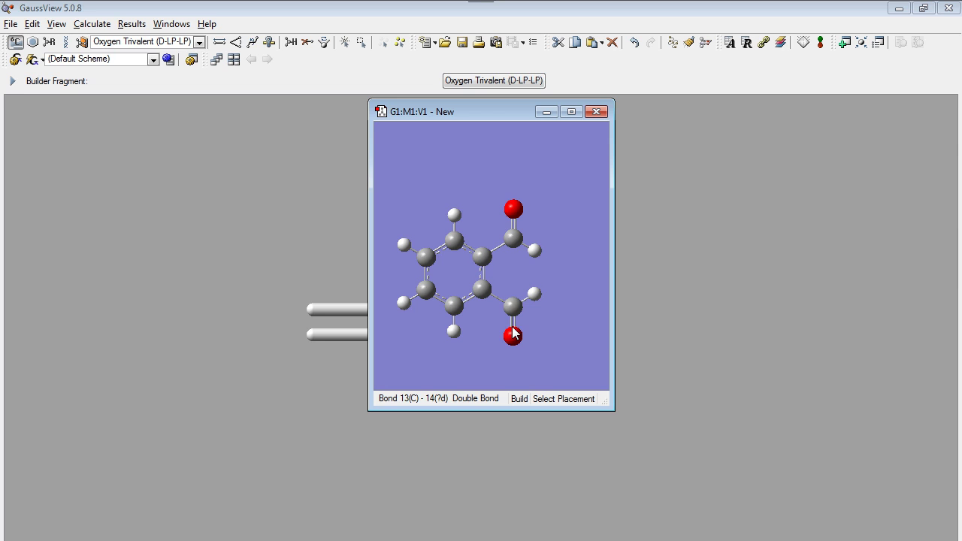
- Turn both aldehyde hydrogens into hydroxyl groups, giving phthalic acid
left_click(494, 82)
left_click(122, 256)
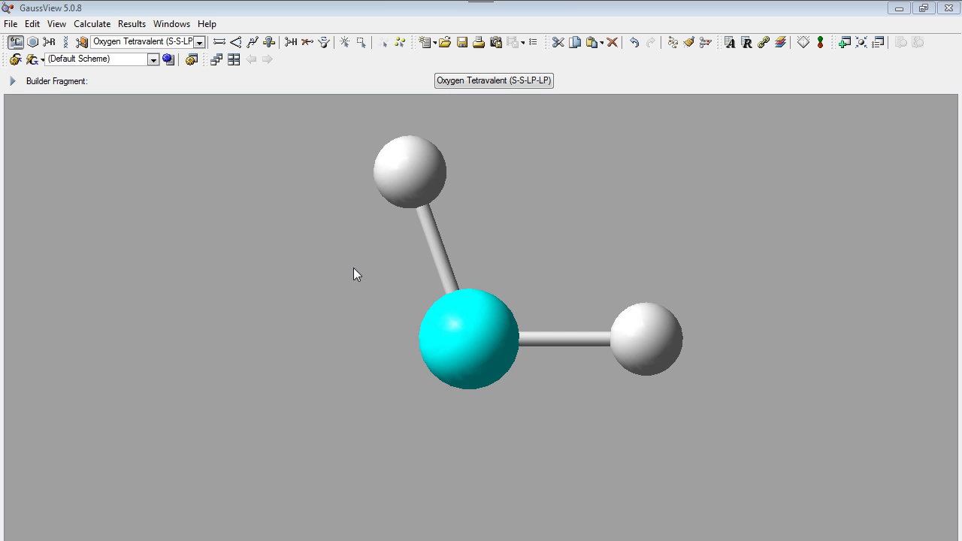
key("alt+Tab")
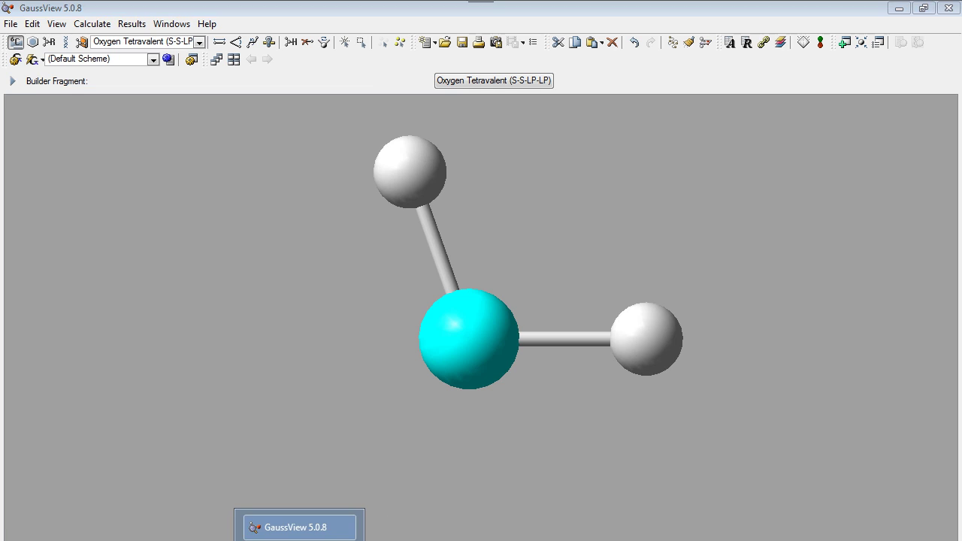
left_click(299, 526)
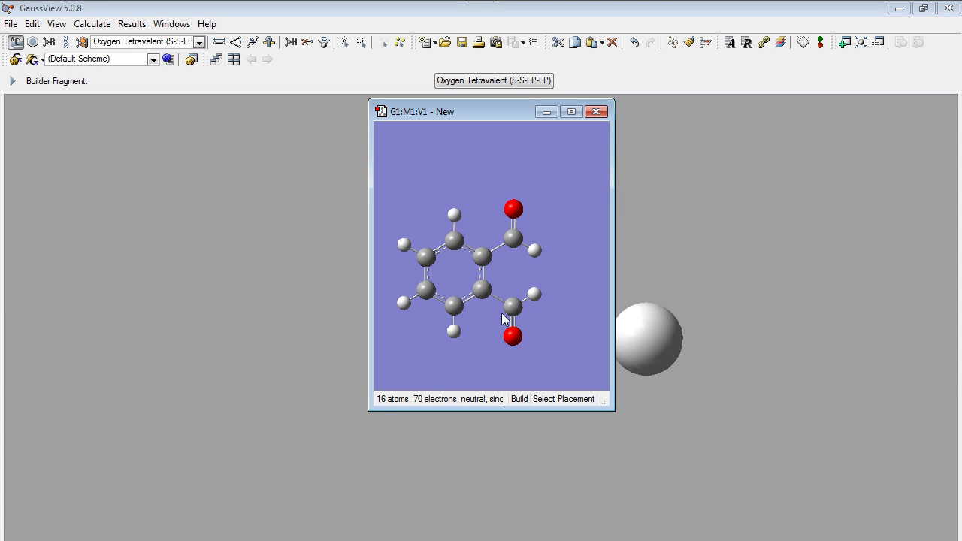
left_click(537, 298)
left_click(535, 251)
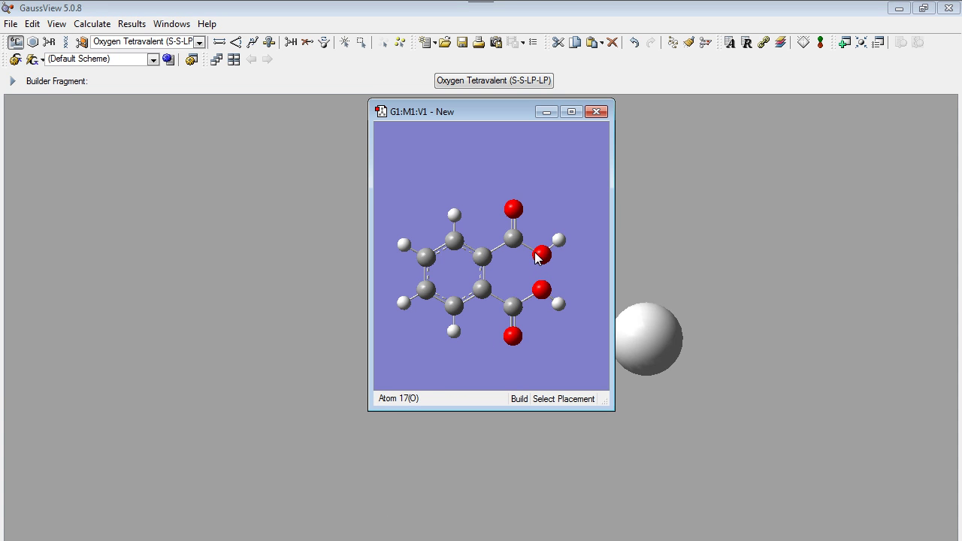
mouse_move(544, 285)
left_mouse_down()
mouse_move(470, 286)
mouse_move(547, 274)
mouse_move(537, 276)
left_mouse_up()
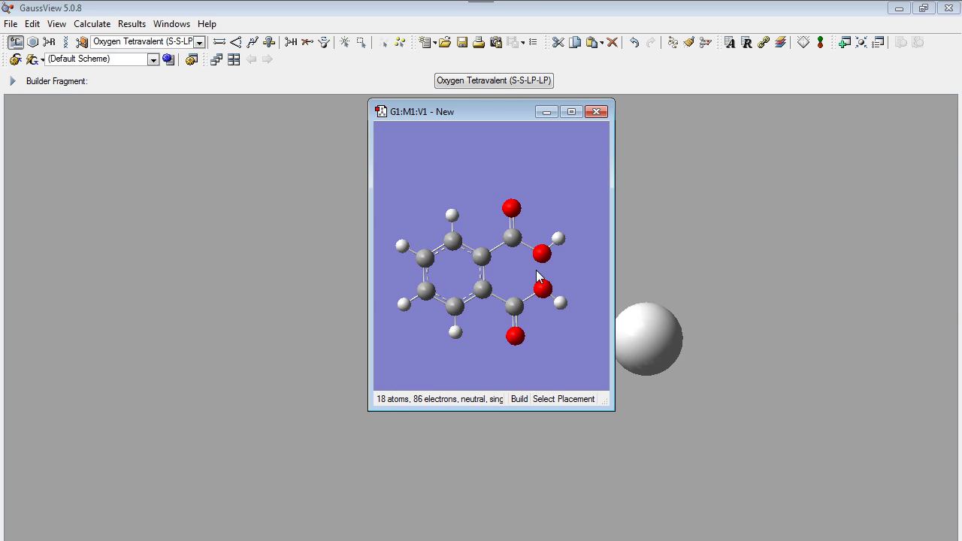
- Start a Gaussian Calculation Setup with job type Optimization
left_click(104, 28)
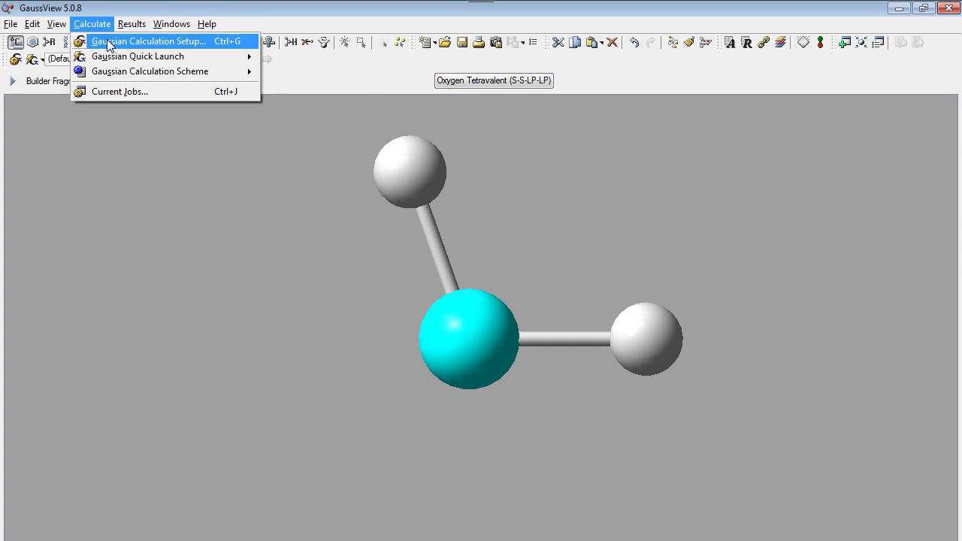
left_click(109, 43)
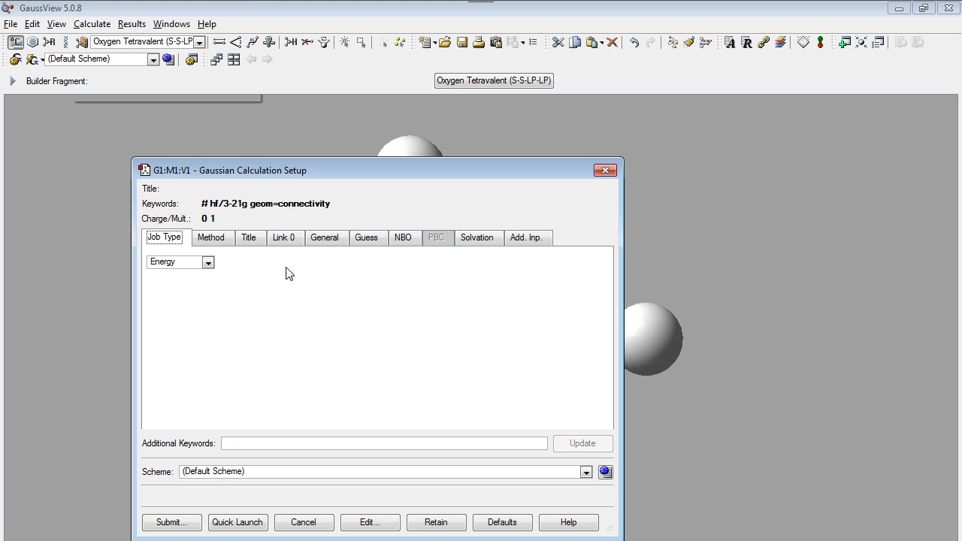
left_click(207, 263)
left_click(190, 283)
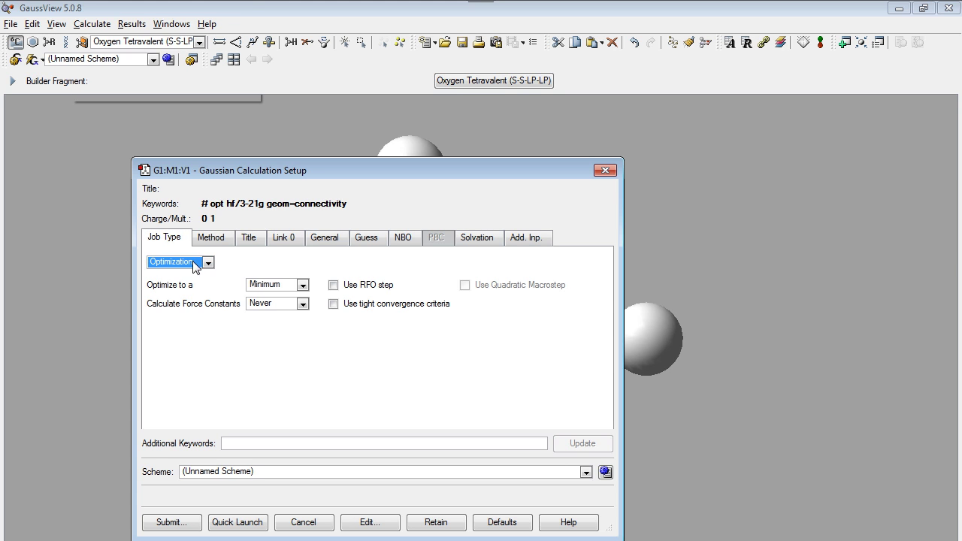
- Try the DFT B3LYP method with the 6-31G(d) basis set
left_click(204, 241)
left_click(275, 278)
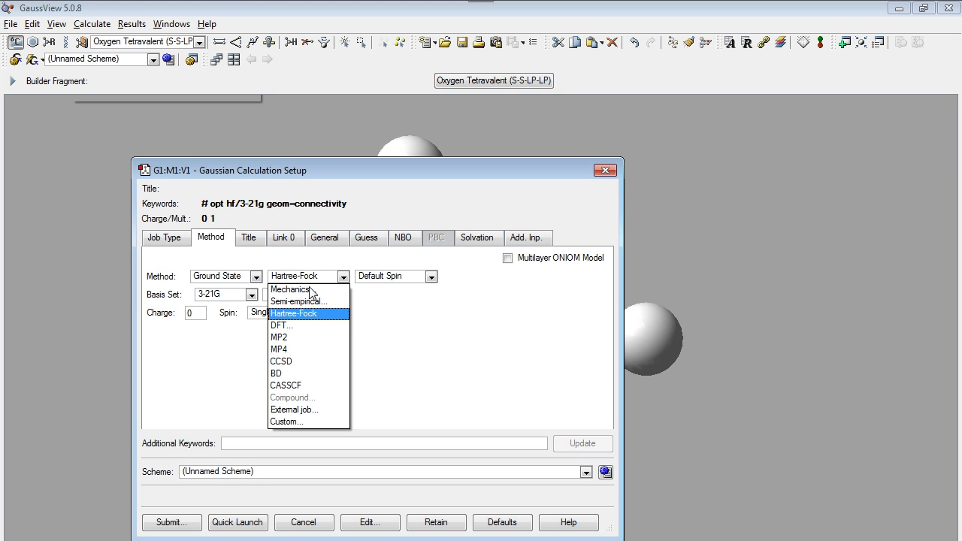
left_click(315, 328)
left_click(466, 279)
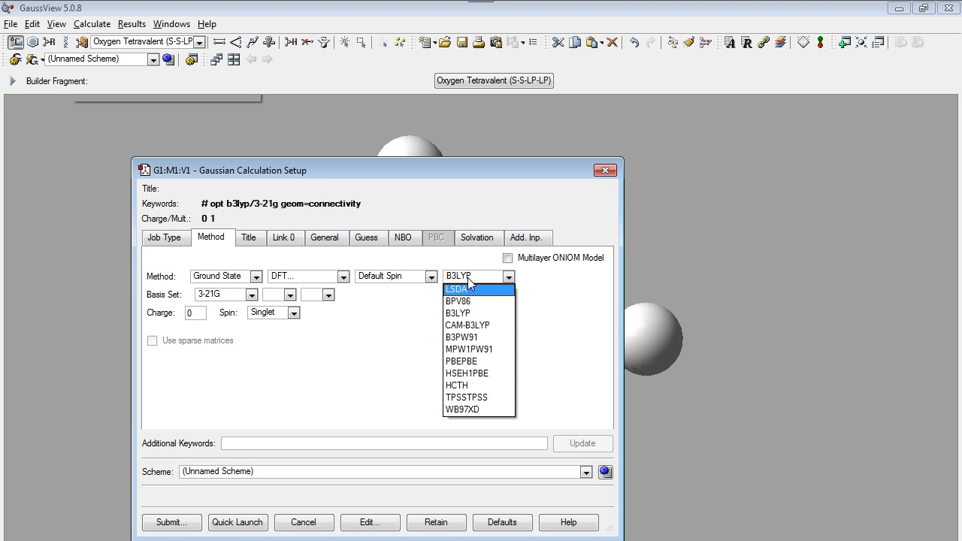
left_click(460, 312)
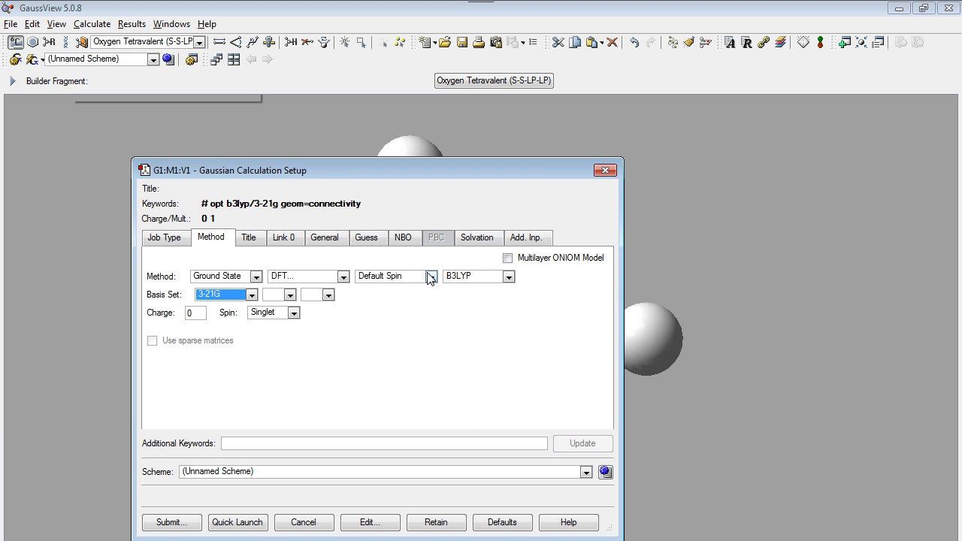
left_click(252, 296)
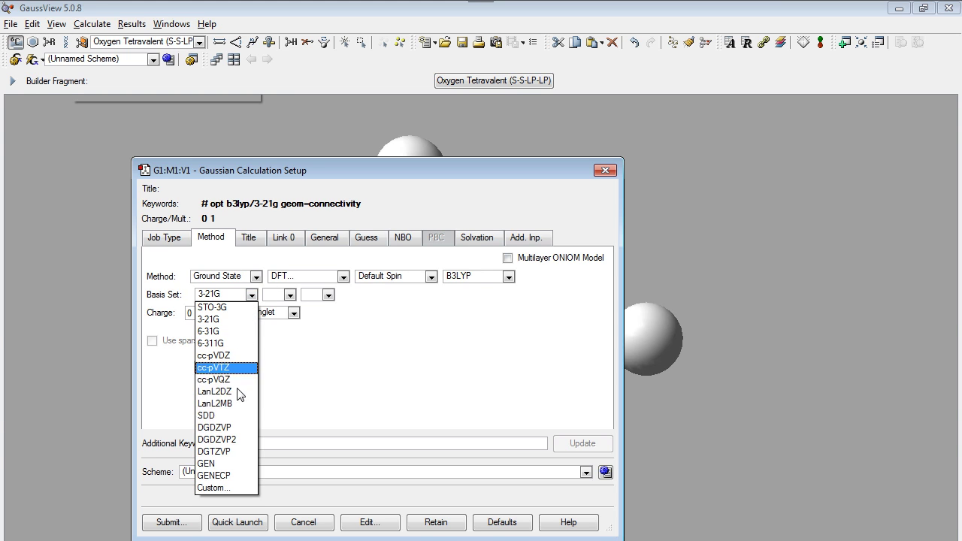
left_click(236, 337)
left_click(336, 295)
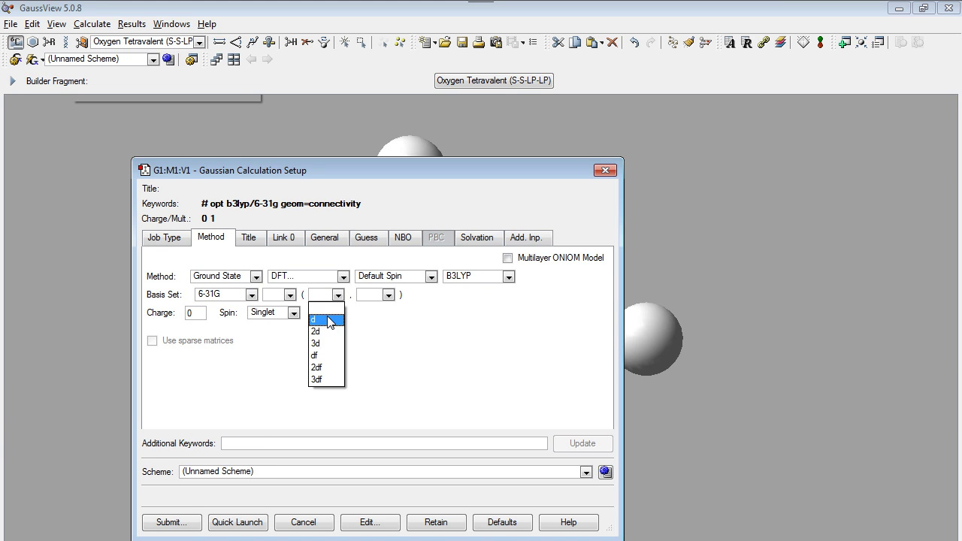
left_click(330, 321)
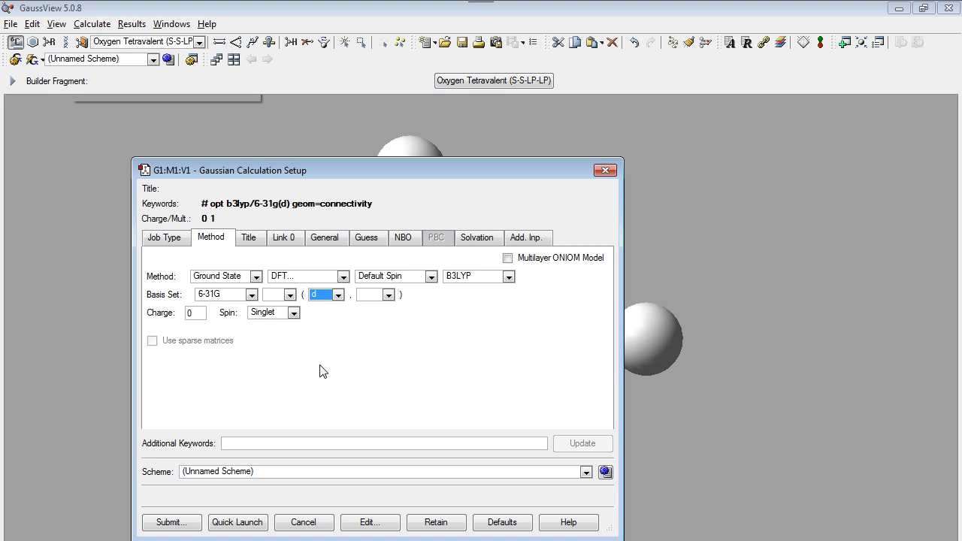
- Change the method to restricted semi-empirical PM6
left_click(274, 278)
left_click(295, 301)
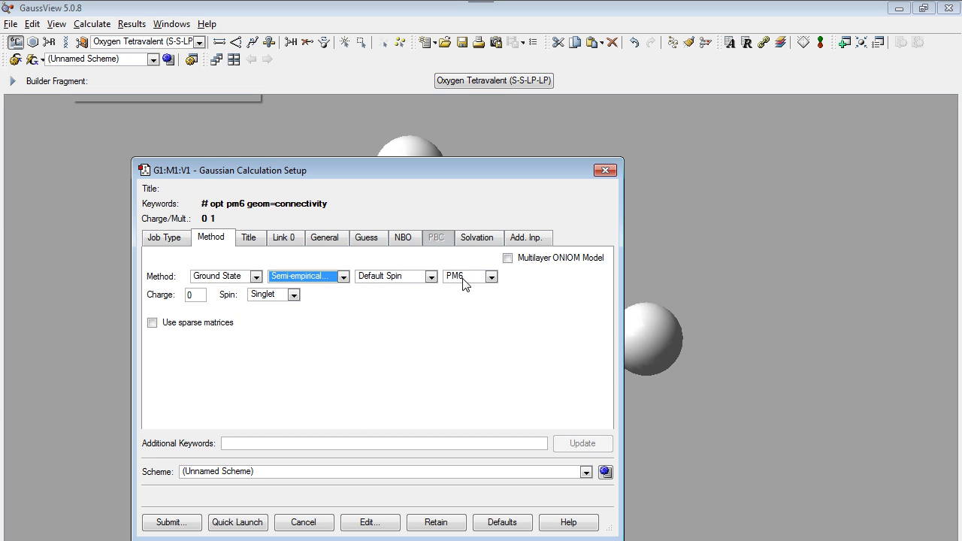
left_click(419, 276)
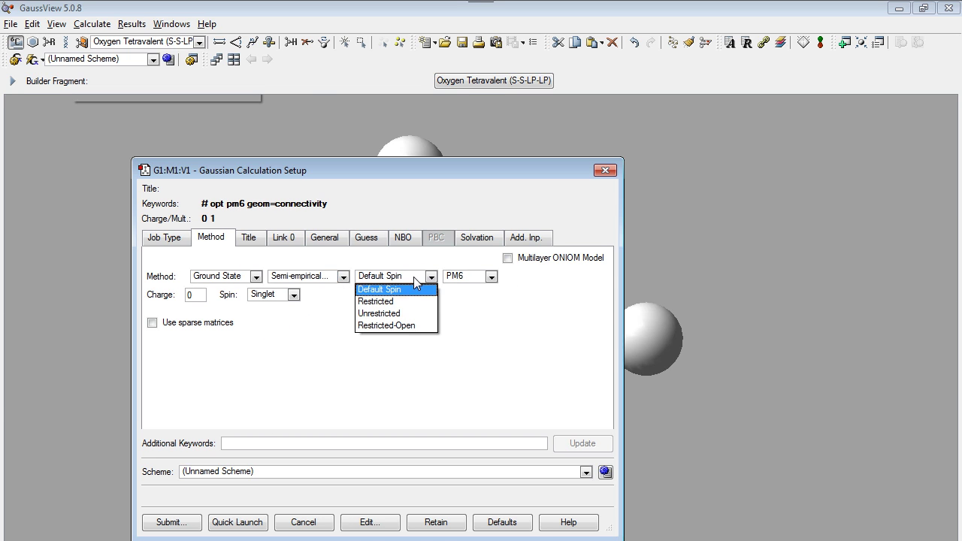
left_click(396, 302)
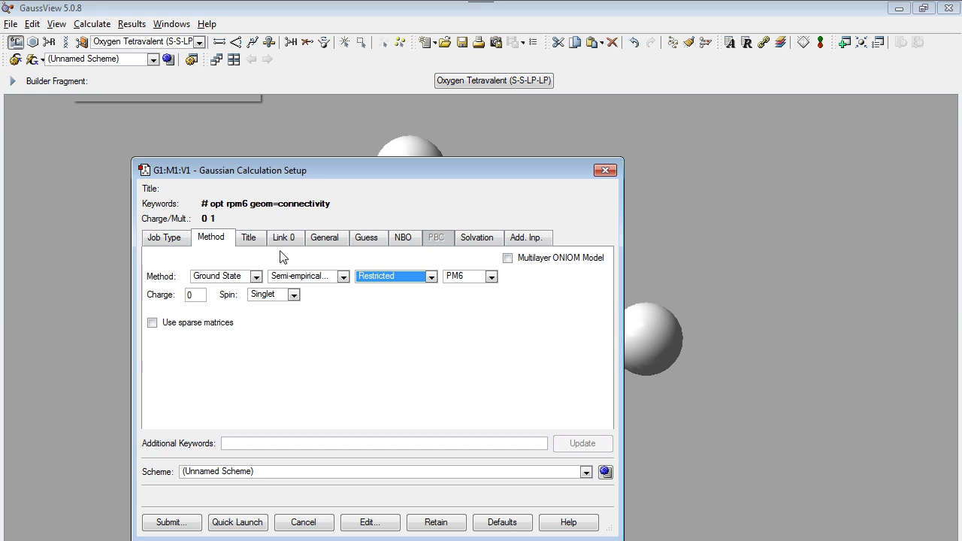
- Set the Link 0 memory limit to 1500 MB
left_click(251, 239)
left_click(280, 237)
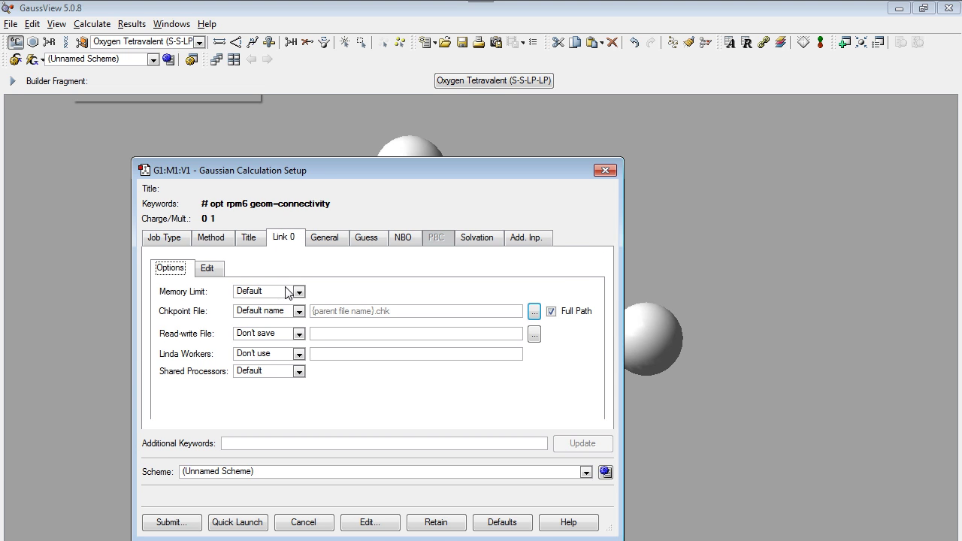
left_click(289, 294)
left_click(272, 312)
key("Tab")
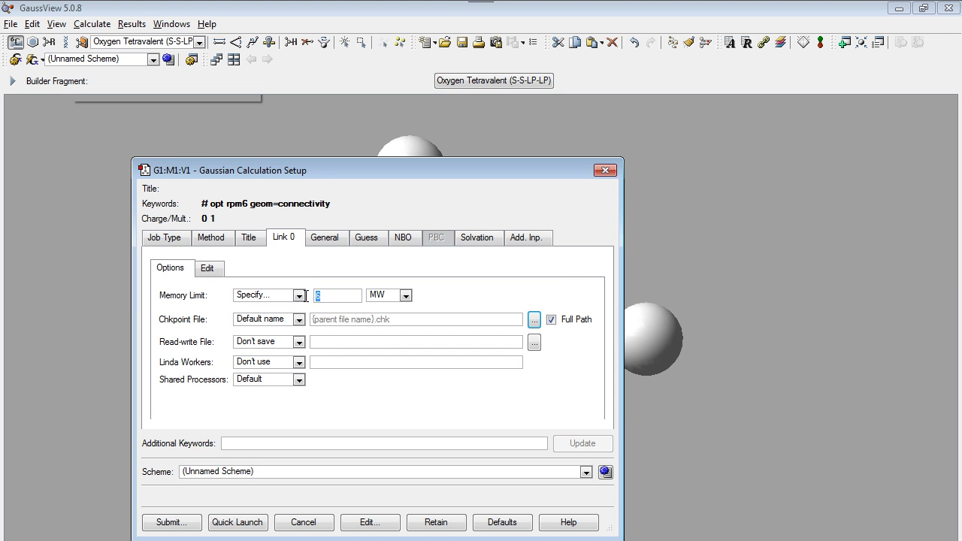
type("1500")
left_click(406, 296)
left_click(385, 343)
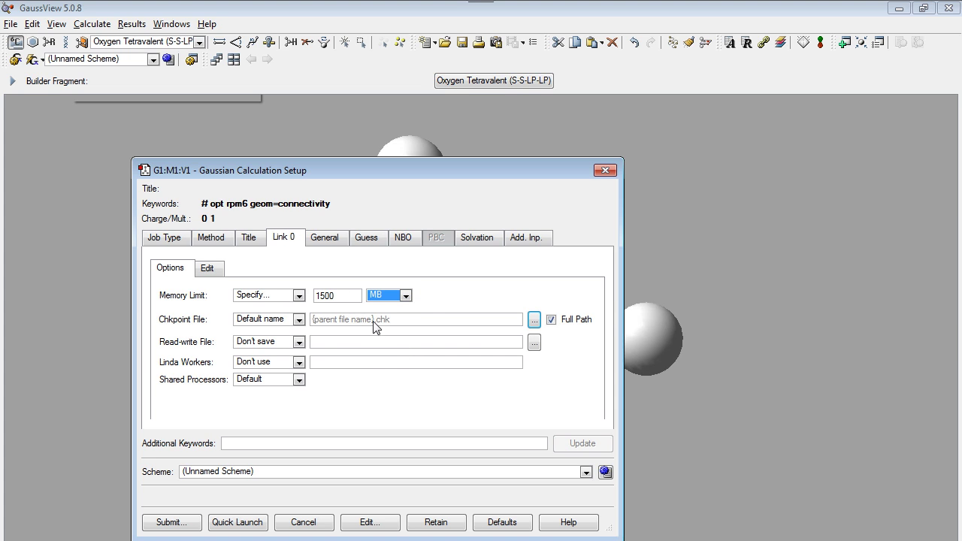
- Review the Title, Method and Job Type settings before submitting
left_click(261, 237)
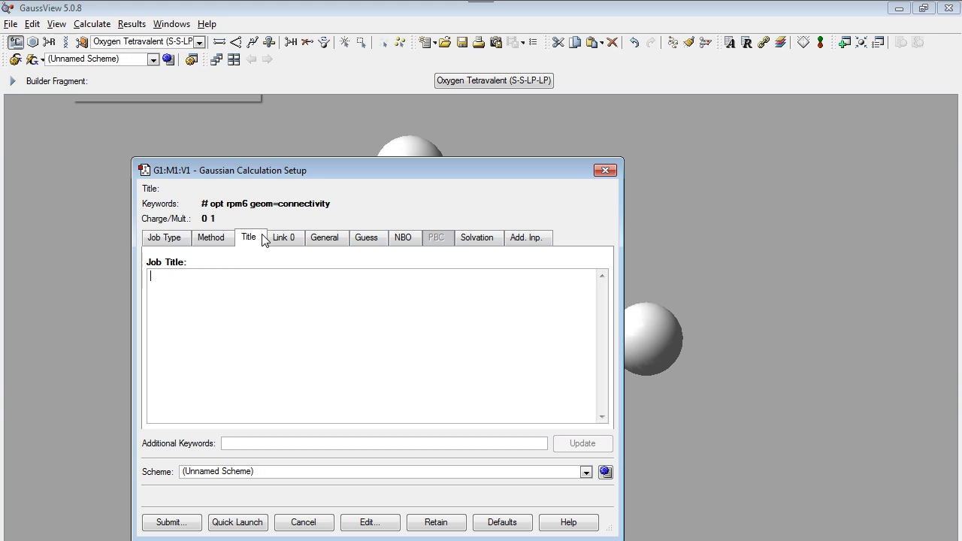
left_click(199, 239)
left_click(175, 239)
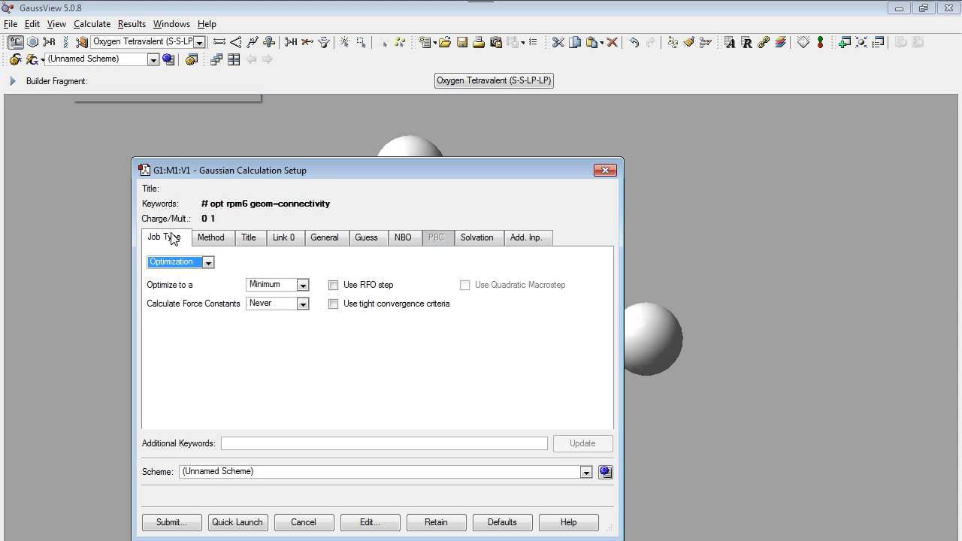
left_click(206, 238)
- Save the job input as Phthalic_acid_PM6.gjf in C:\Test, overwriting the existing file
left_click(172, 520)
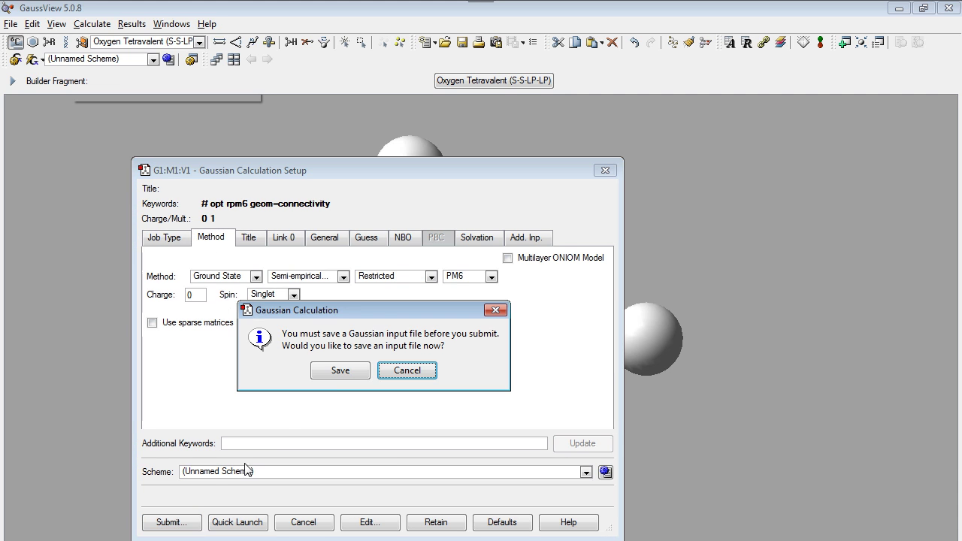
left_click(339, 370)
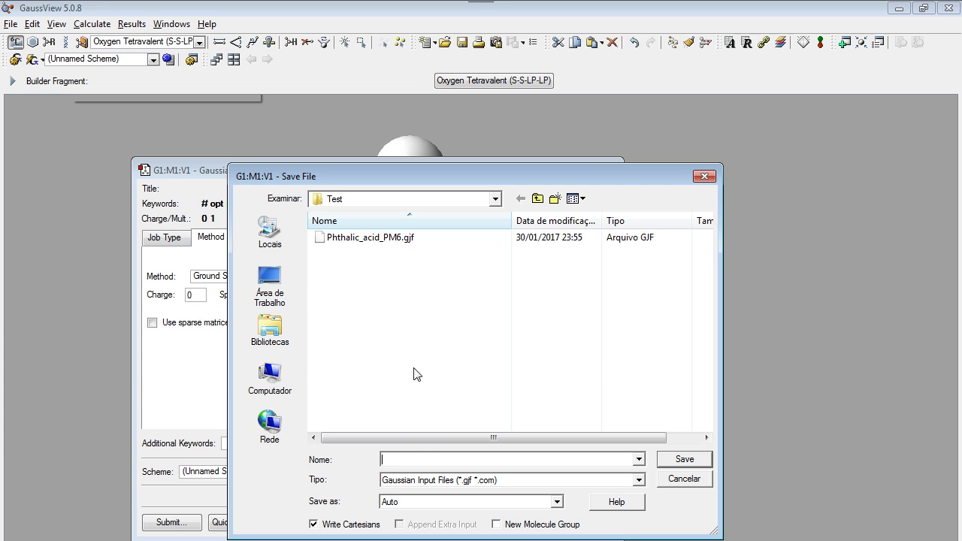
left_click(388, 239)
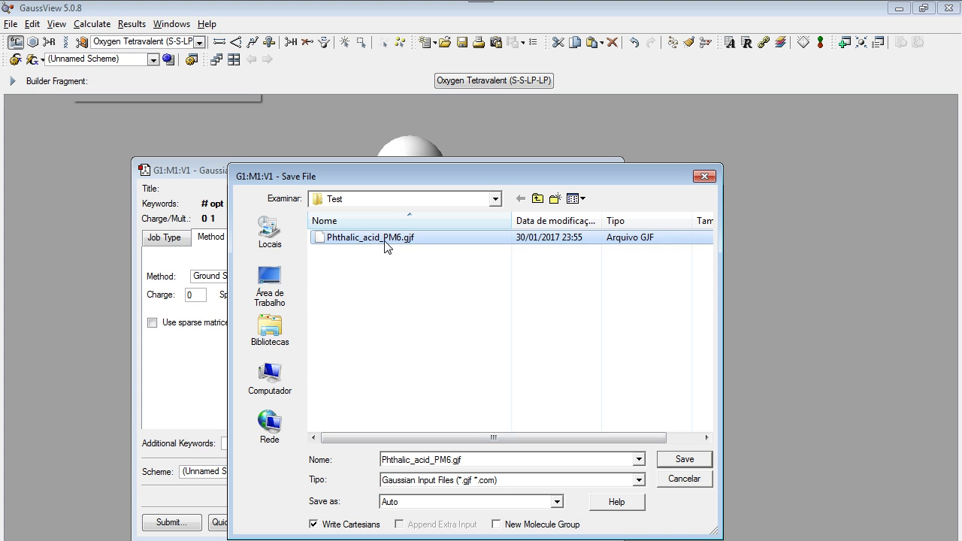
double_click(467, 457)
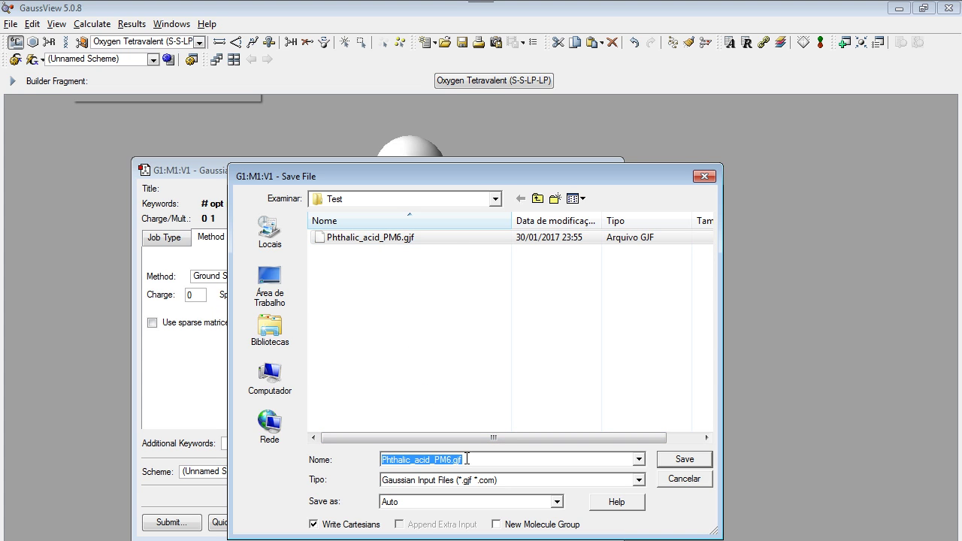
left_click(468, 458)
key("BackSpace")
key("BackSpace")
key("BackSpace")
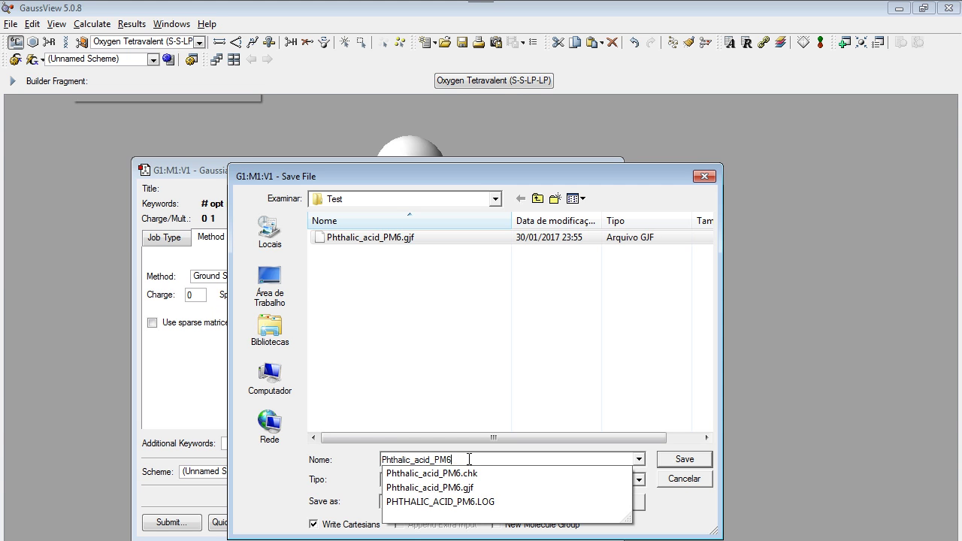
left_click(684, 460)
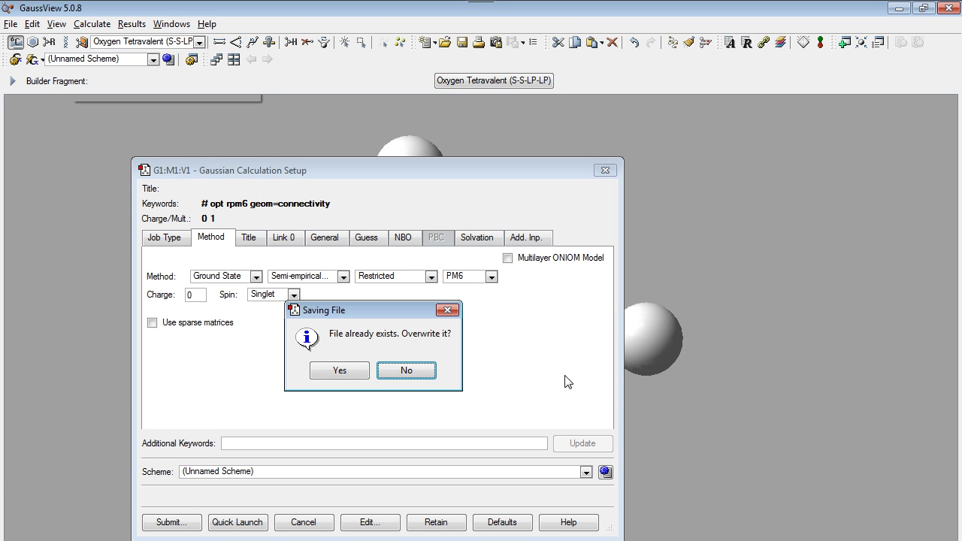
left_click(335, 373)
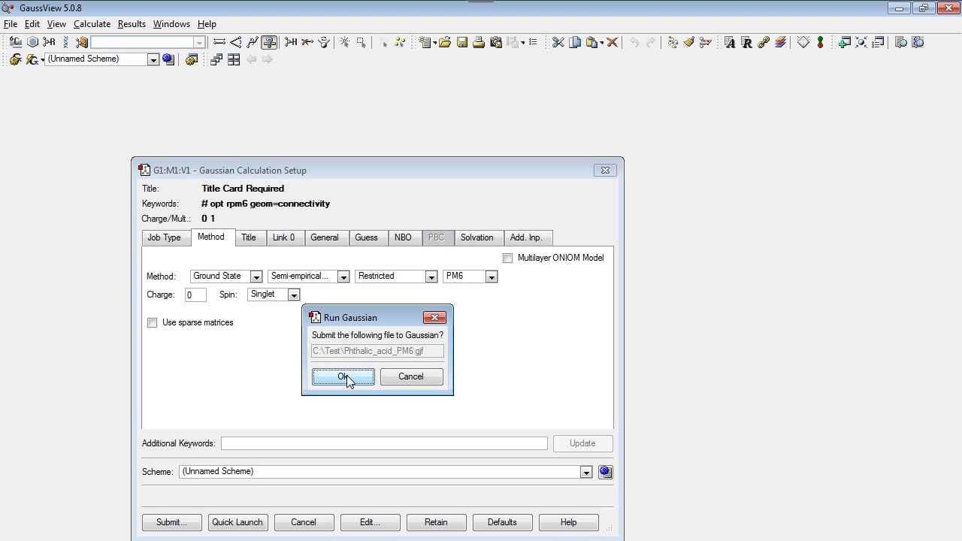
- Run the job in Gaussian, overwriting the old log, and close Gaussian after normal termination
left_click(348, 380)
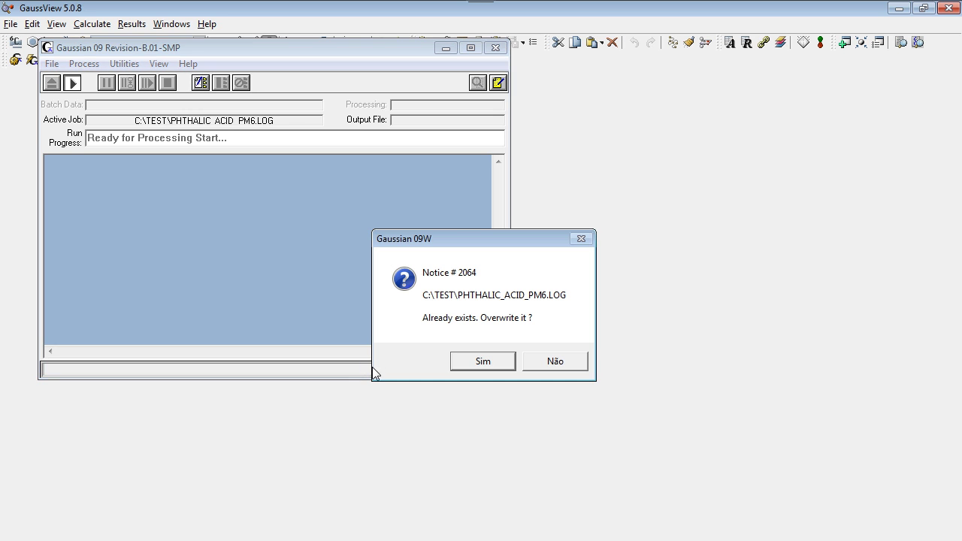
left_click(484, 361)
left_click_drag(296, 54, 467, 172)
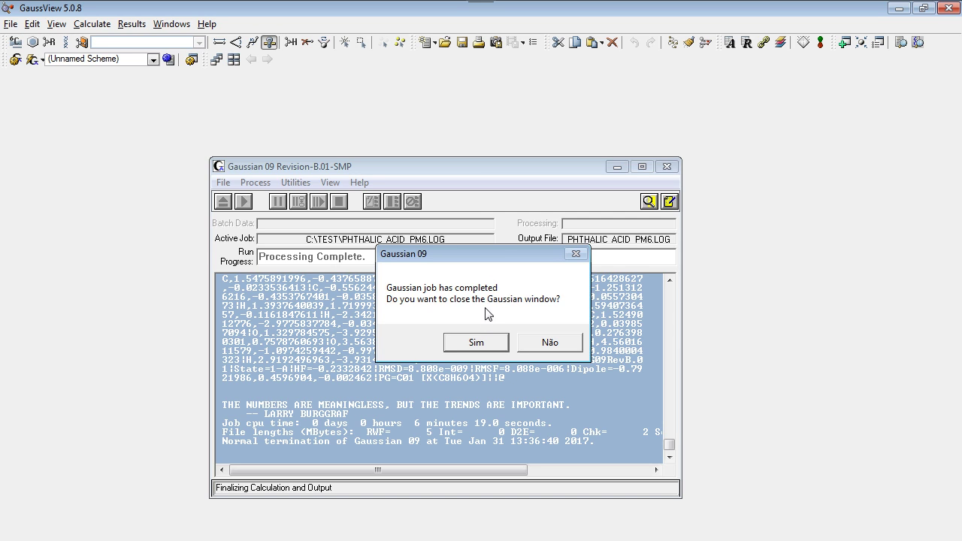
left_click(475, 343)
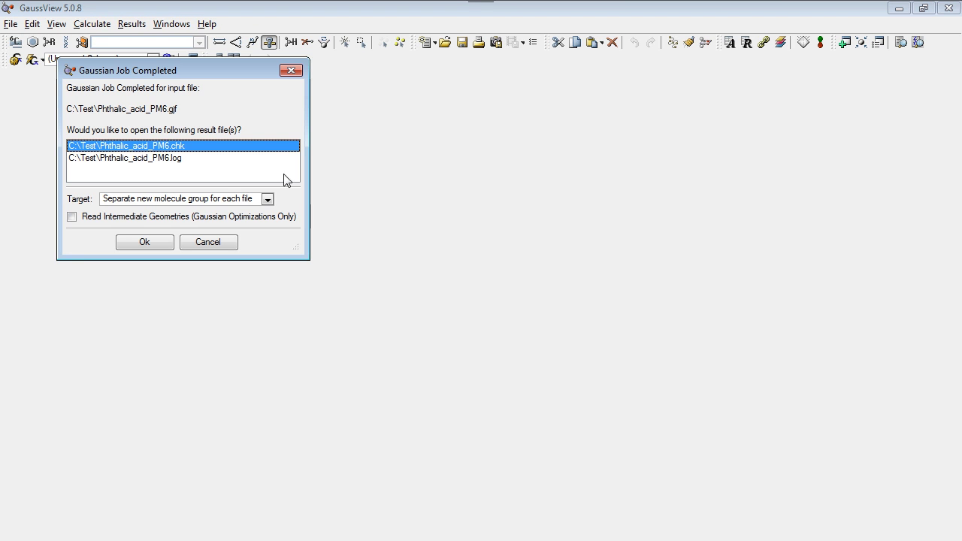
- Open Phthalic_acid_PM6.log with Read Intermediate Geometries enabled
left_click(213, 159)
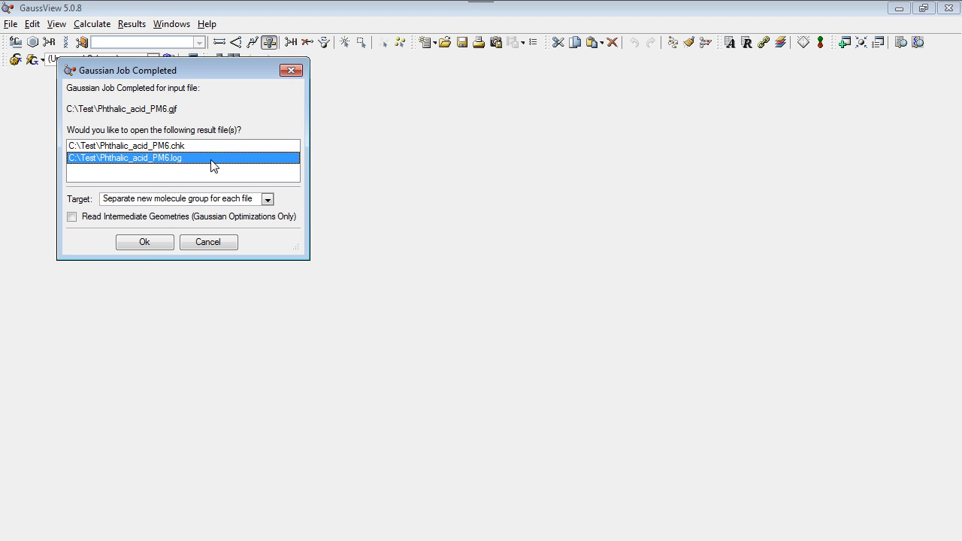
left_click(73, 218)
left_click(144, 242)
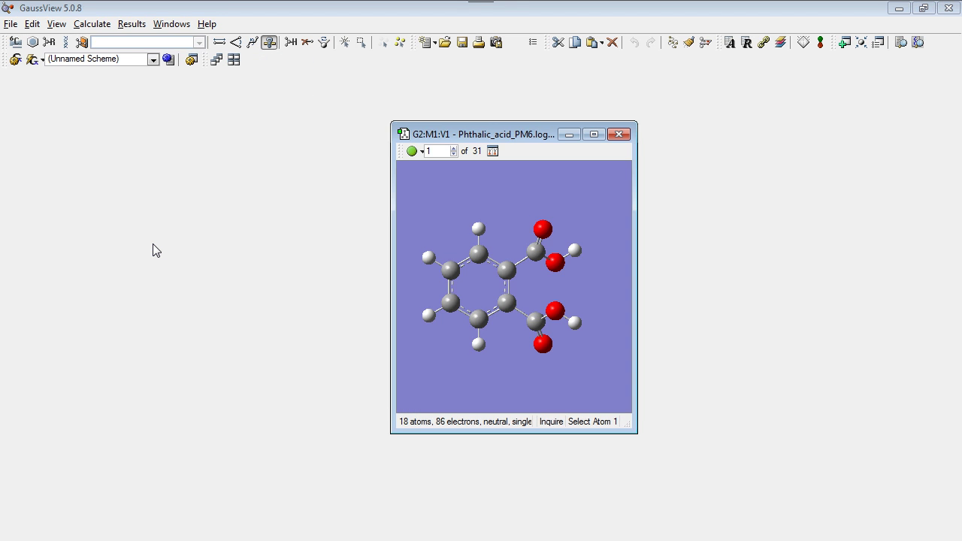
- Step through the optimization geometries to 11, jump to final step 31, and rotate it
left_click(454, 148)
left_click(453, 148)
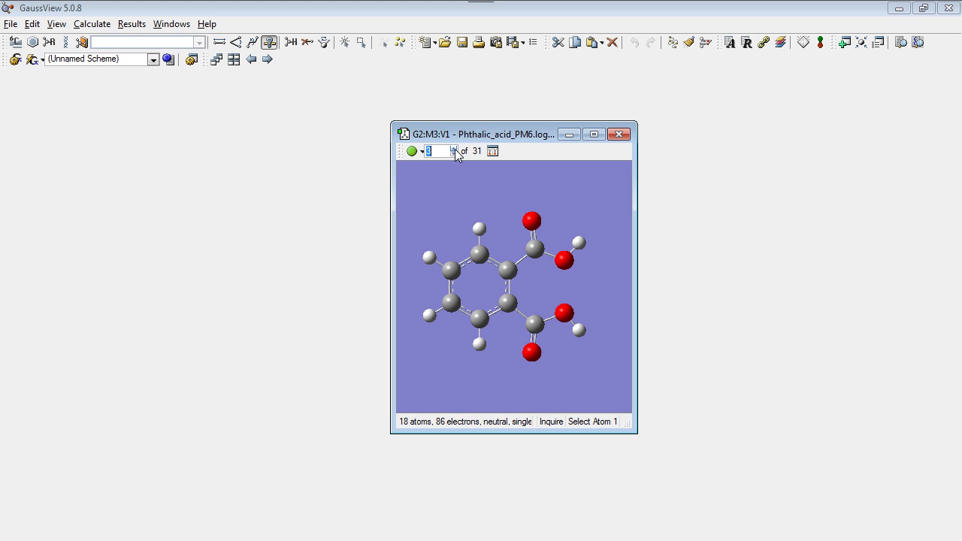
left_click(453, 148)
left_click(453, 148)
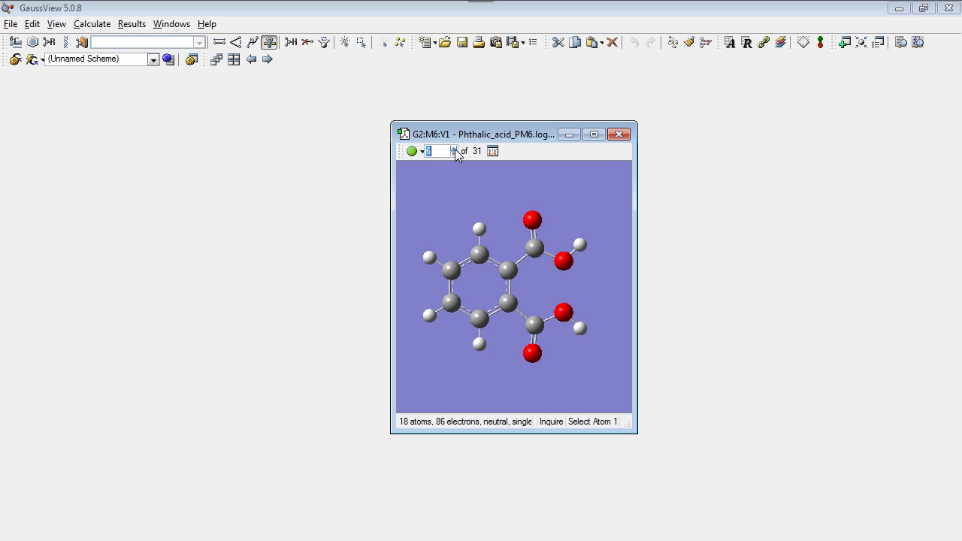
left_click(453, 148)
left_click(453, 149)
left_click(454, 149)
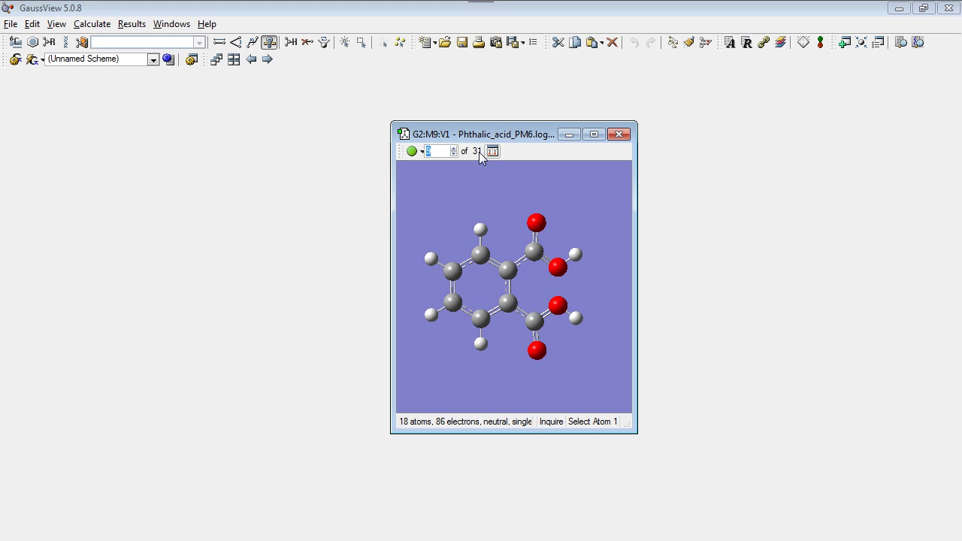
left_click(453, 149)
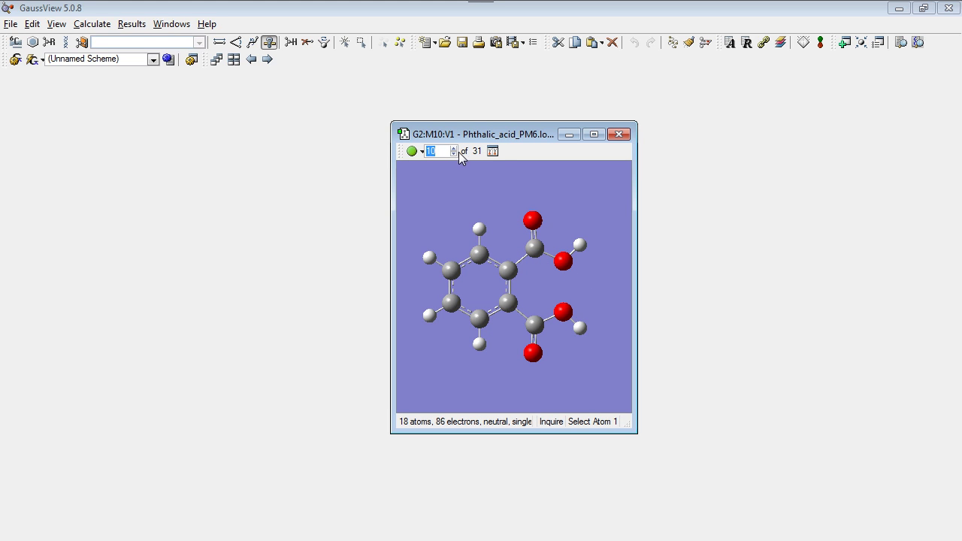
left_click(453, 149)
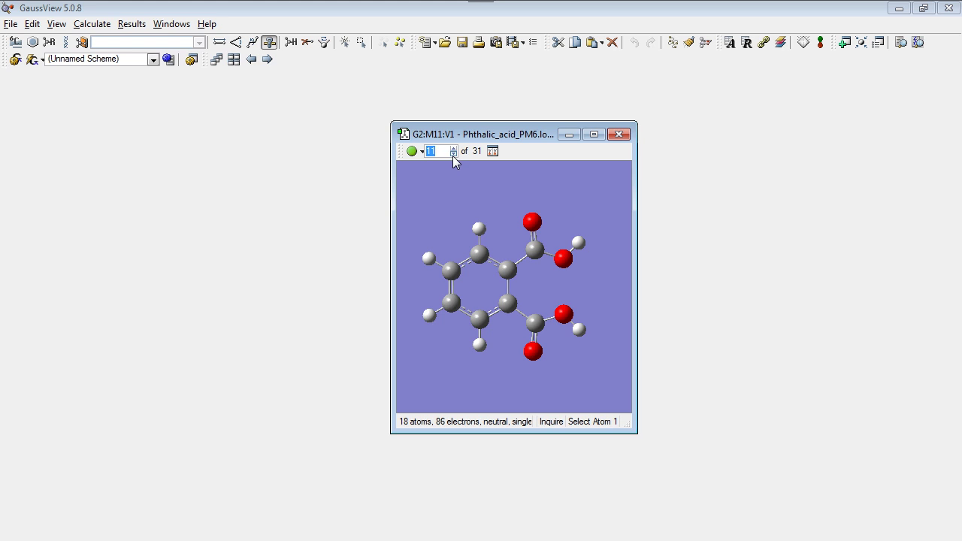
type("1")
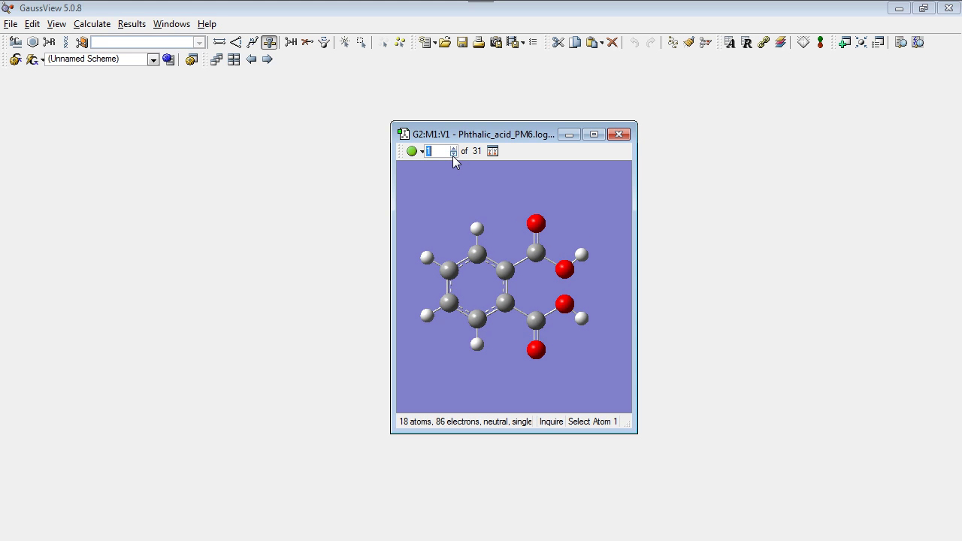
left_click(453, 155)
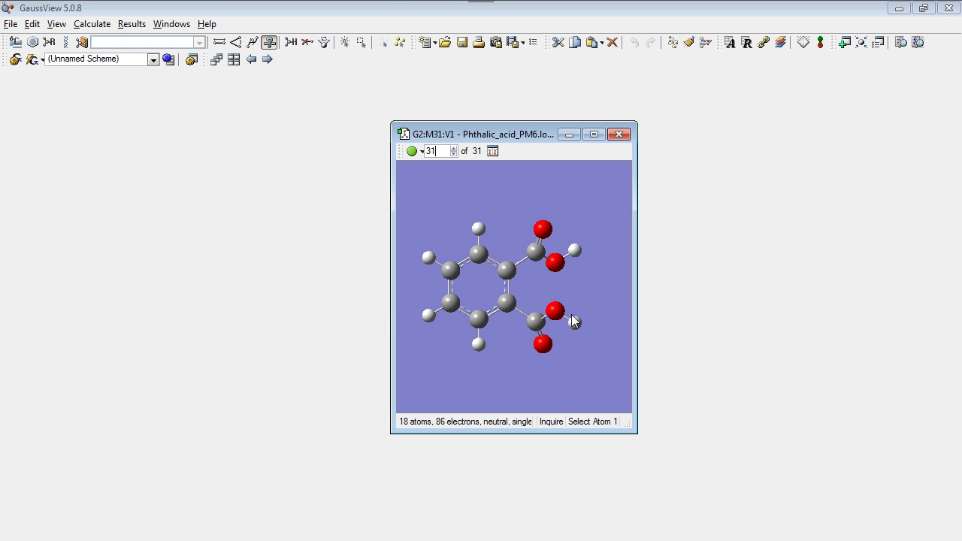
mouse_move(579, 354)
left_mouse_down()
mouse_move(461, 358)
mouse_move(578, 358)
left_mouse_up()
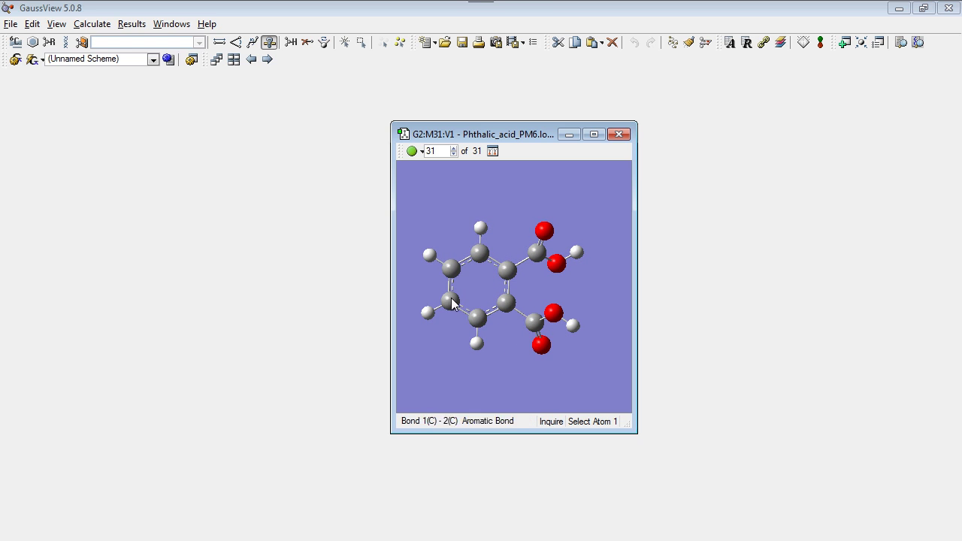
left_click(132, 24)
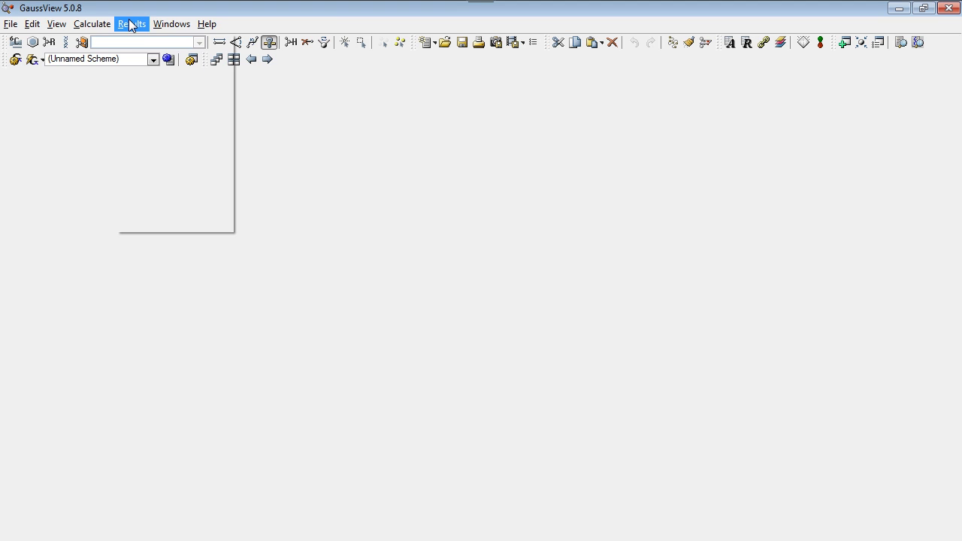
left_click(150, 187)
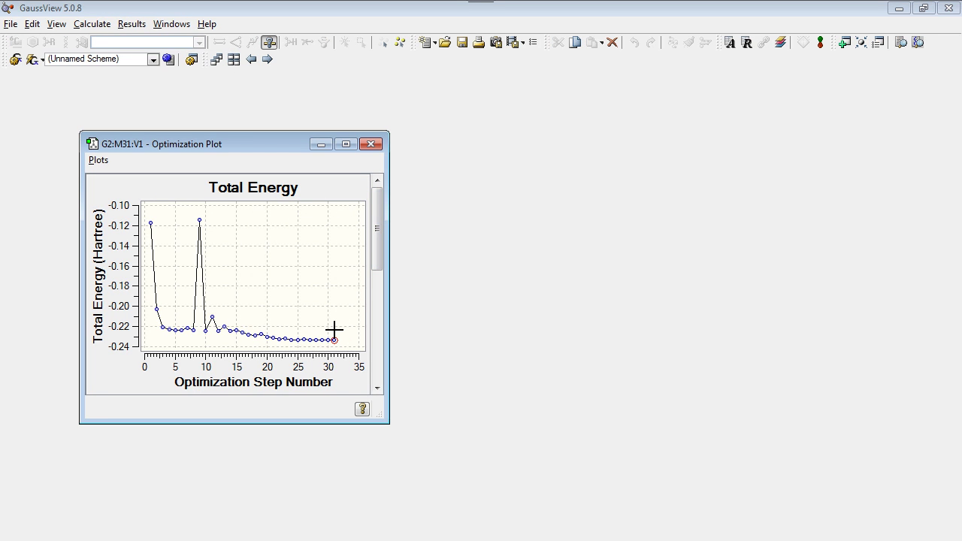
left_click(200, 221)
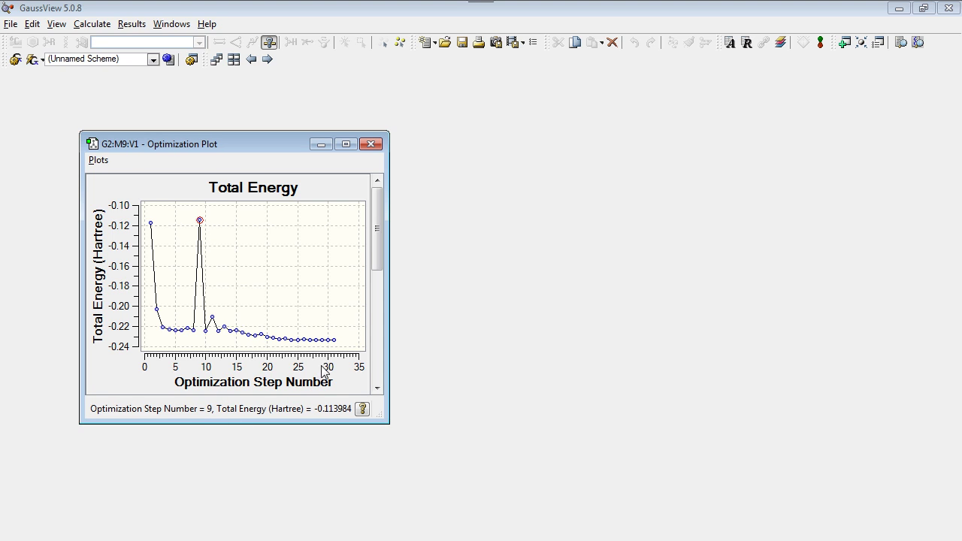
left_click(334, 340)
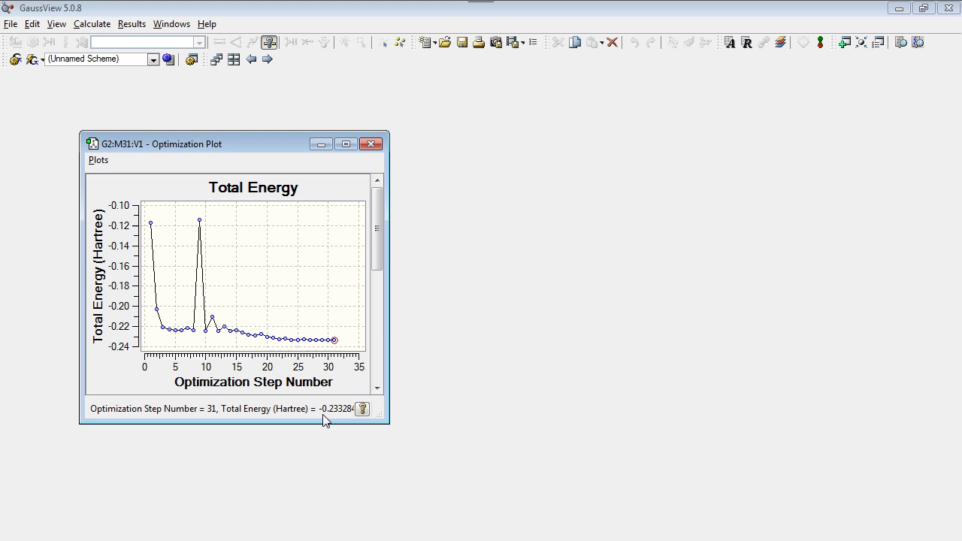
left_click_drag(379, 250, 396, 233)
left_click(371, 144)
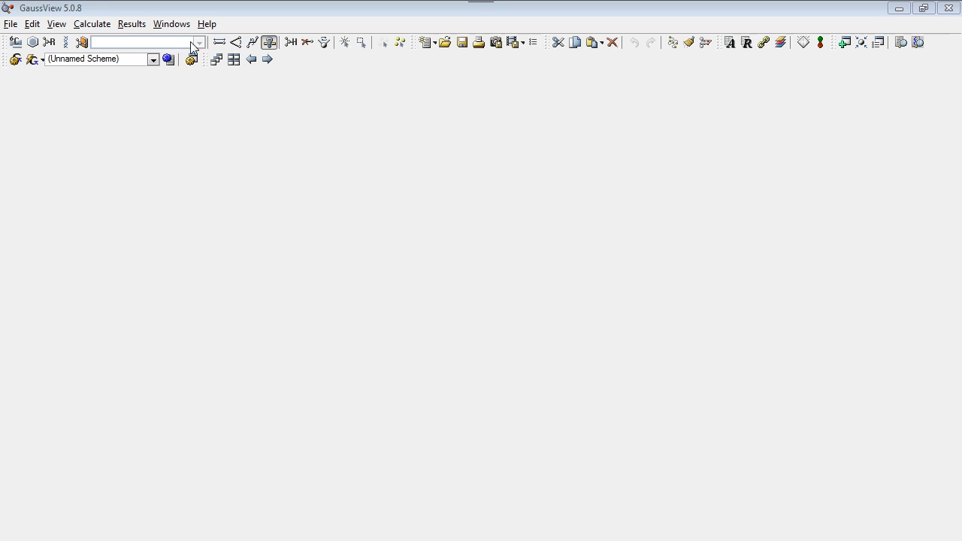
left_click(241, 527)
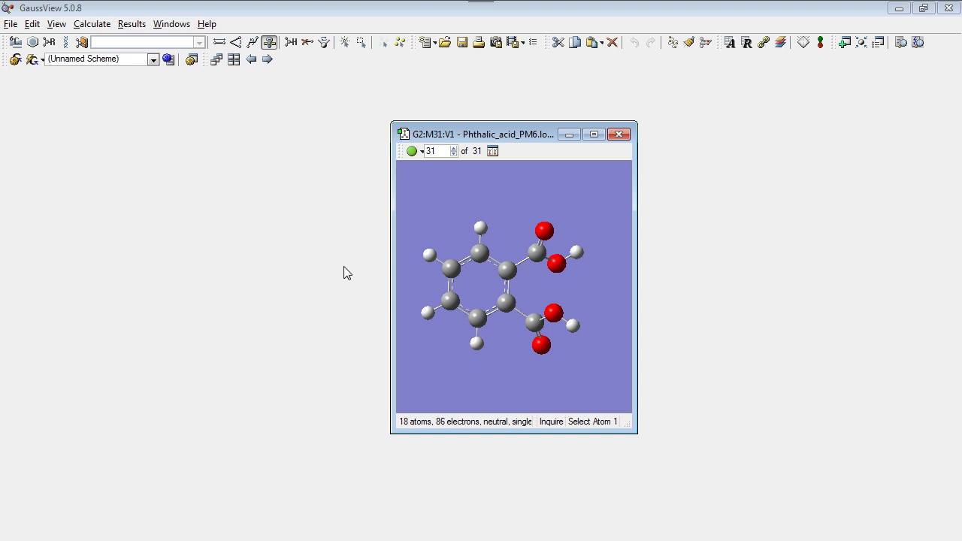